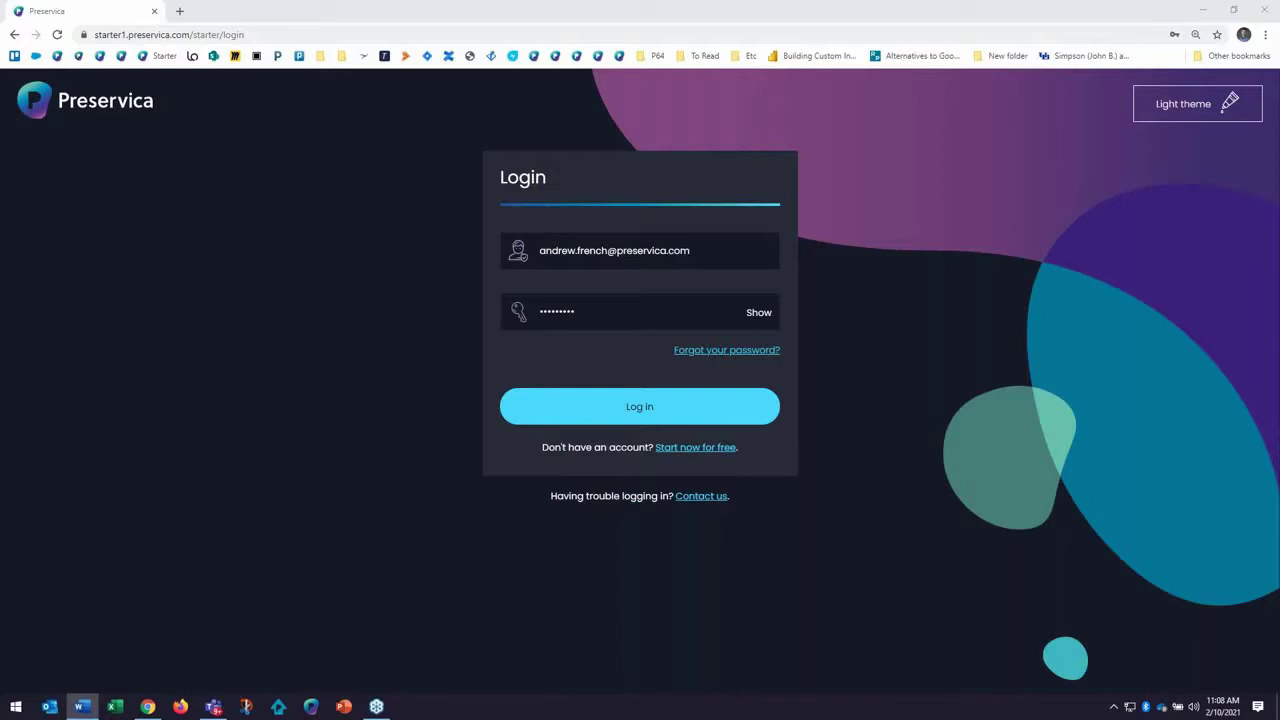
Log in to Preservica Starter with the prefilled credentials and dismiss the Recycle bin announcement
click(698, 412)
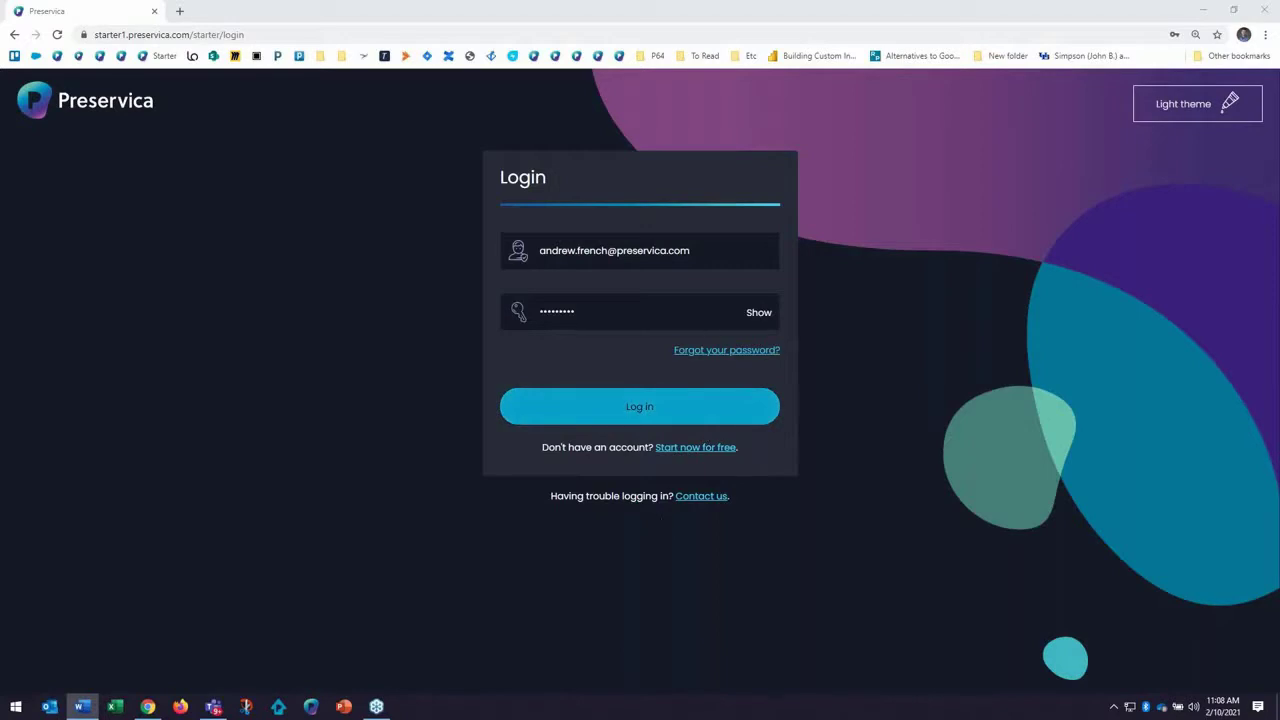
click(698, 410)
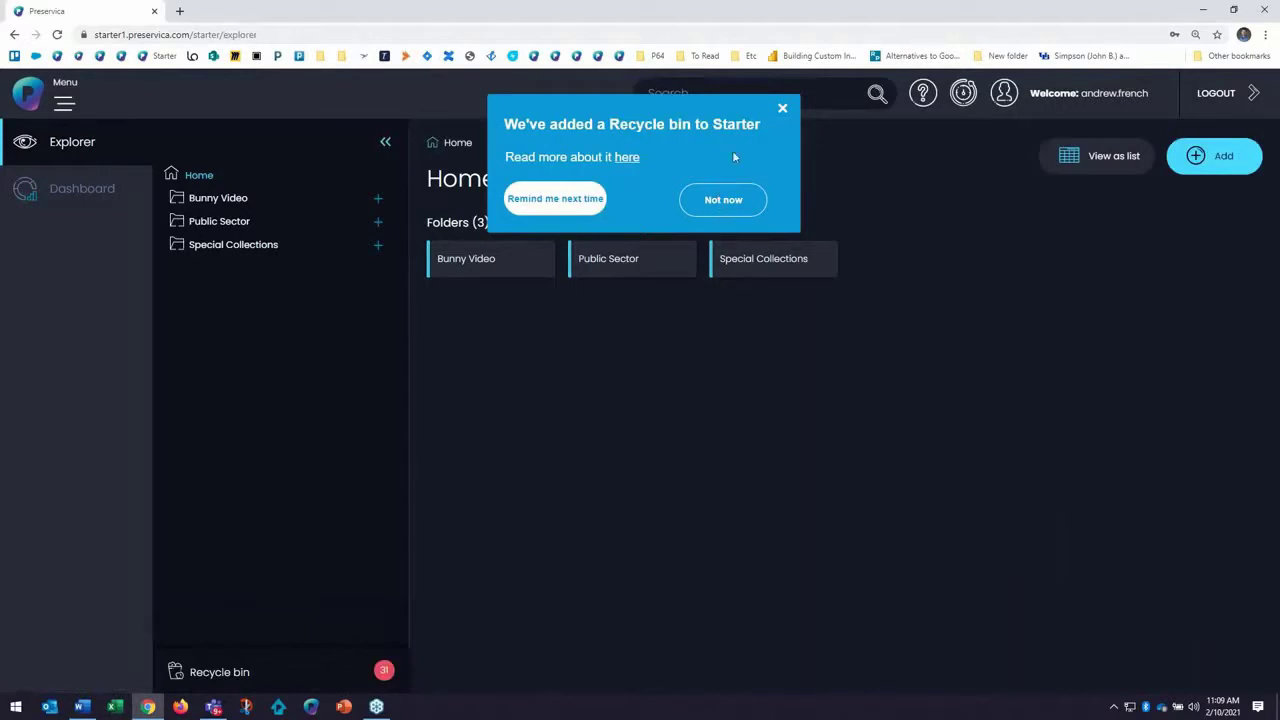
click(783, 109)
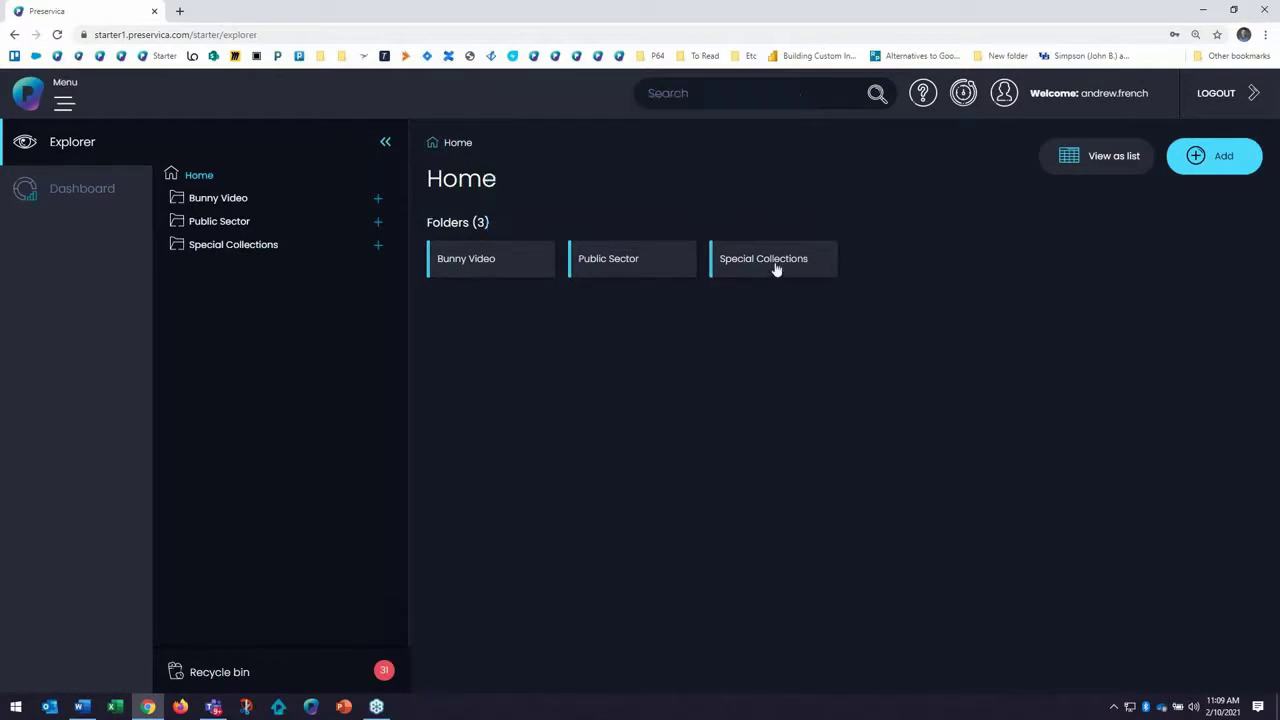
Preview the walt_whitman_letter asset in the Special Collections folder and return to Home
click(776, 262)
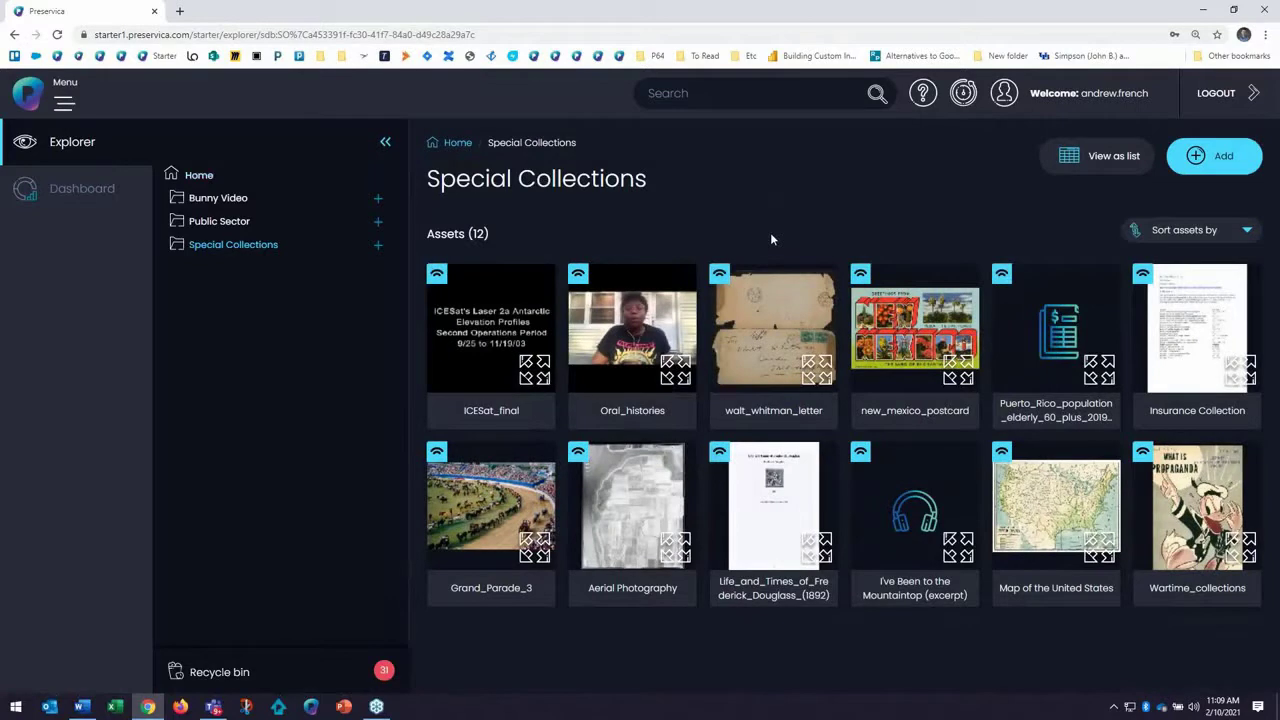
click(767, 318)
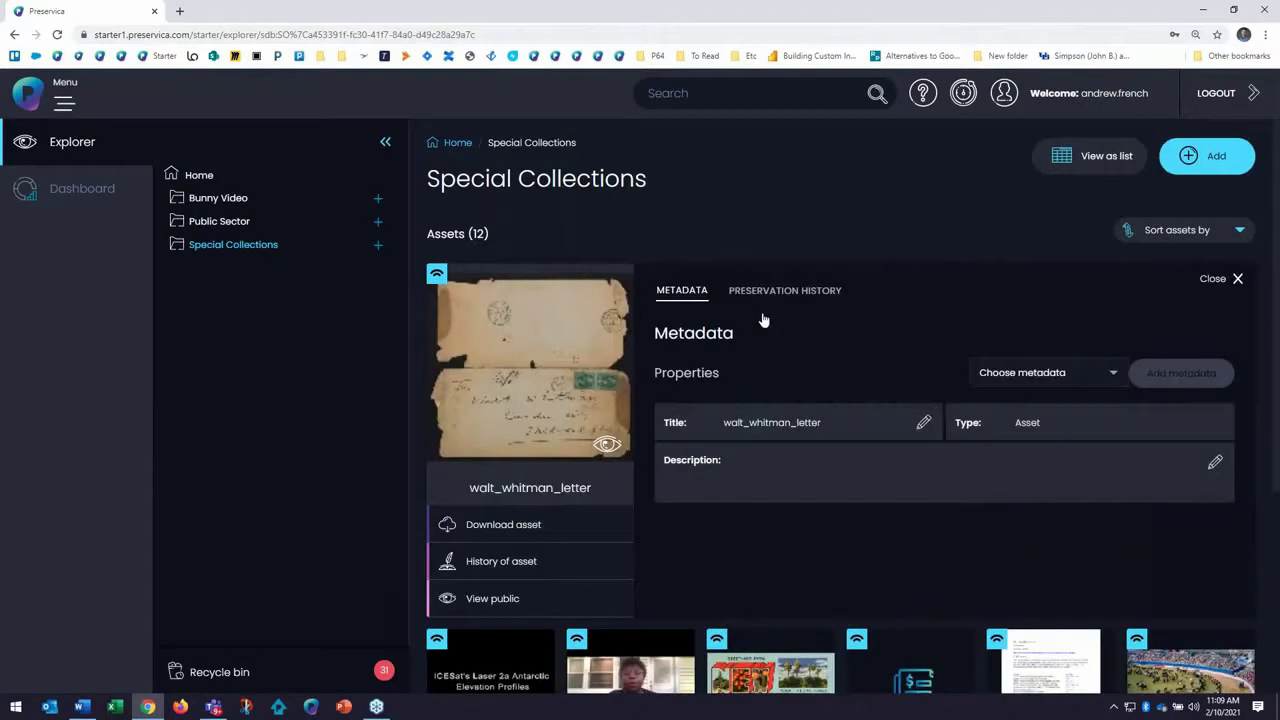
click(606, 445)
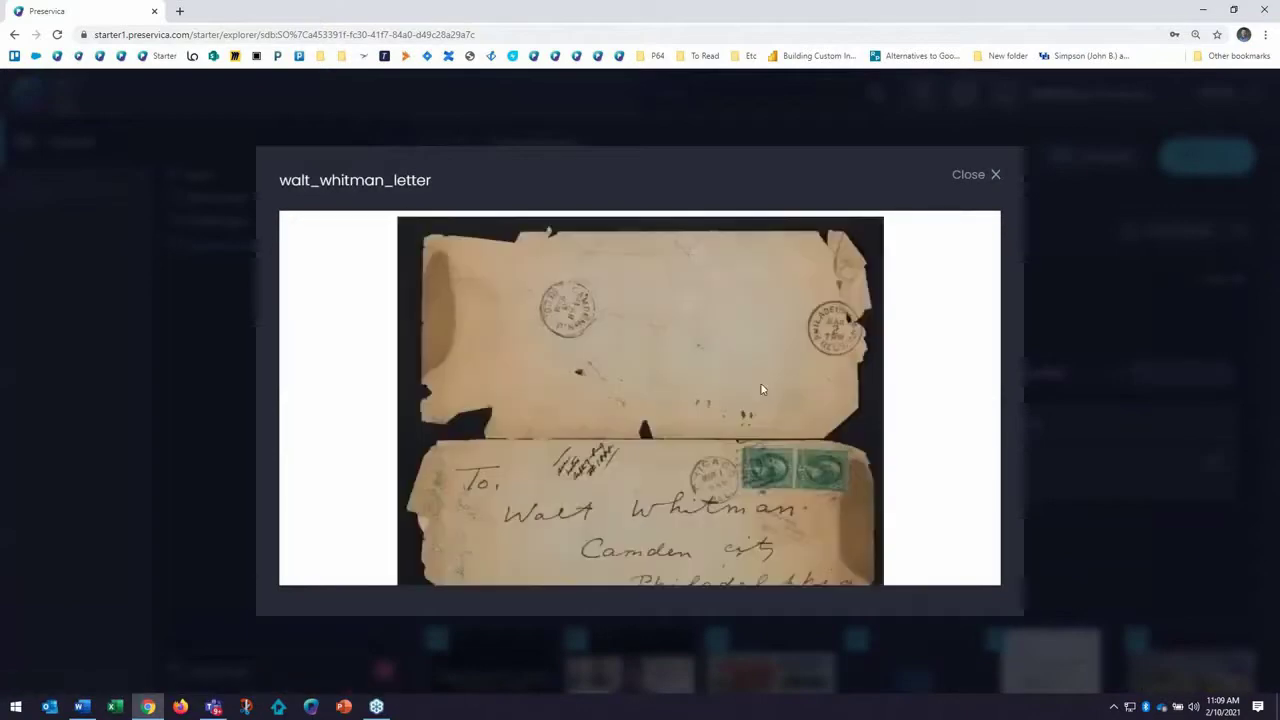
click(972, 175)
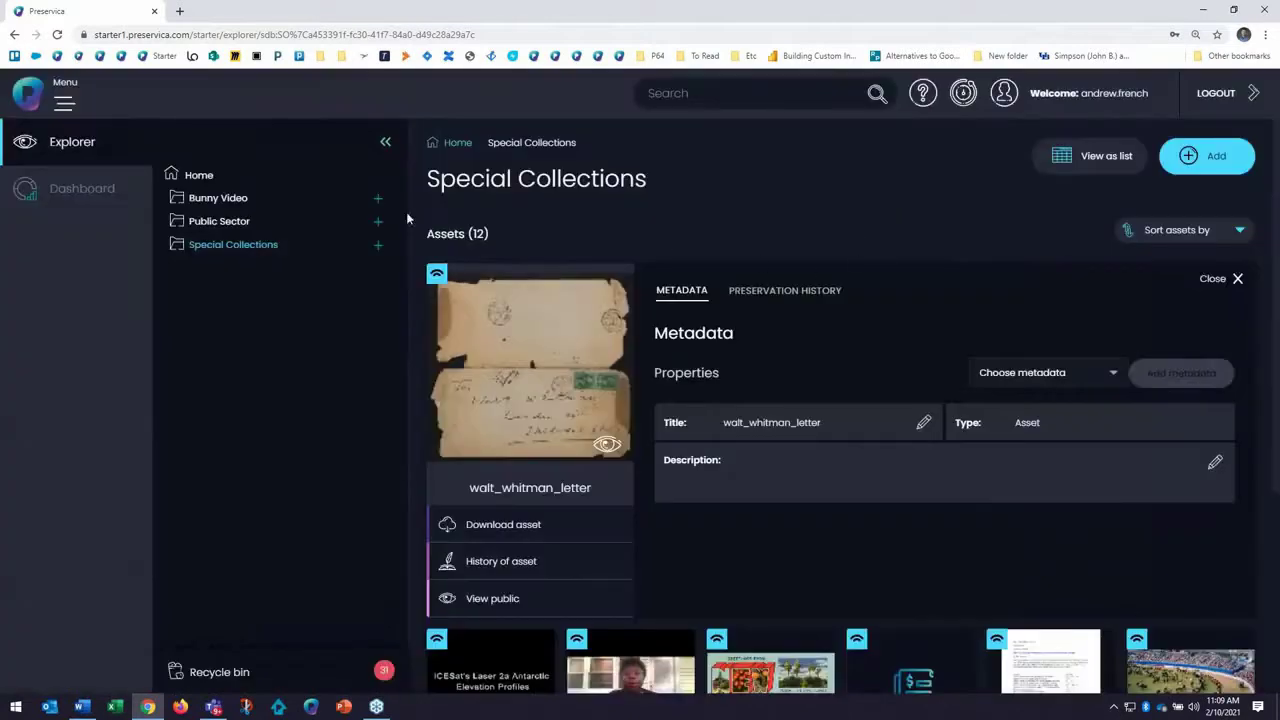
click(200, 176)
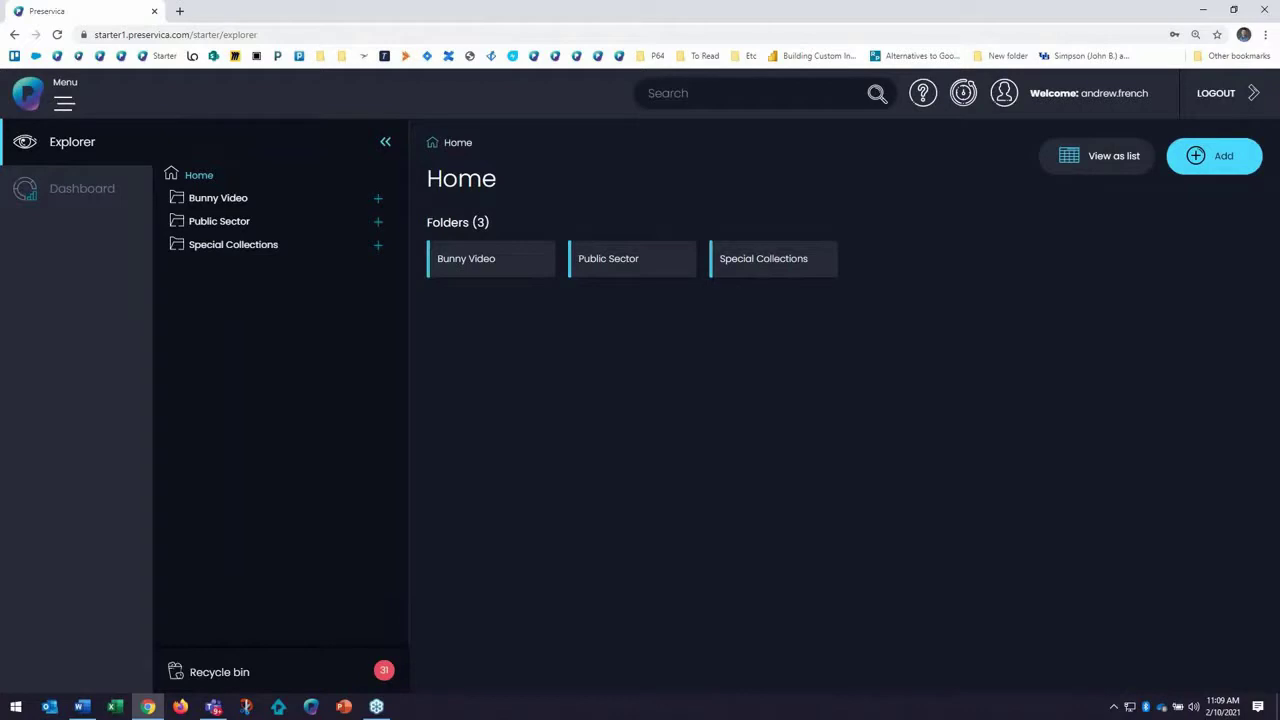
Look over the Special Collections folder's assets and view its available actions and access setting from Home
click(748, 262)
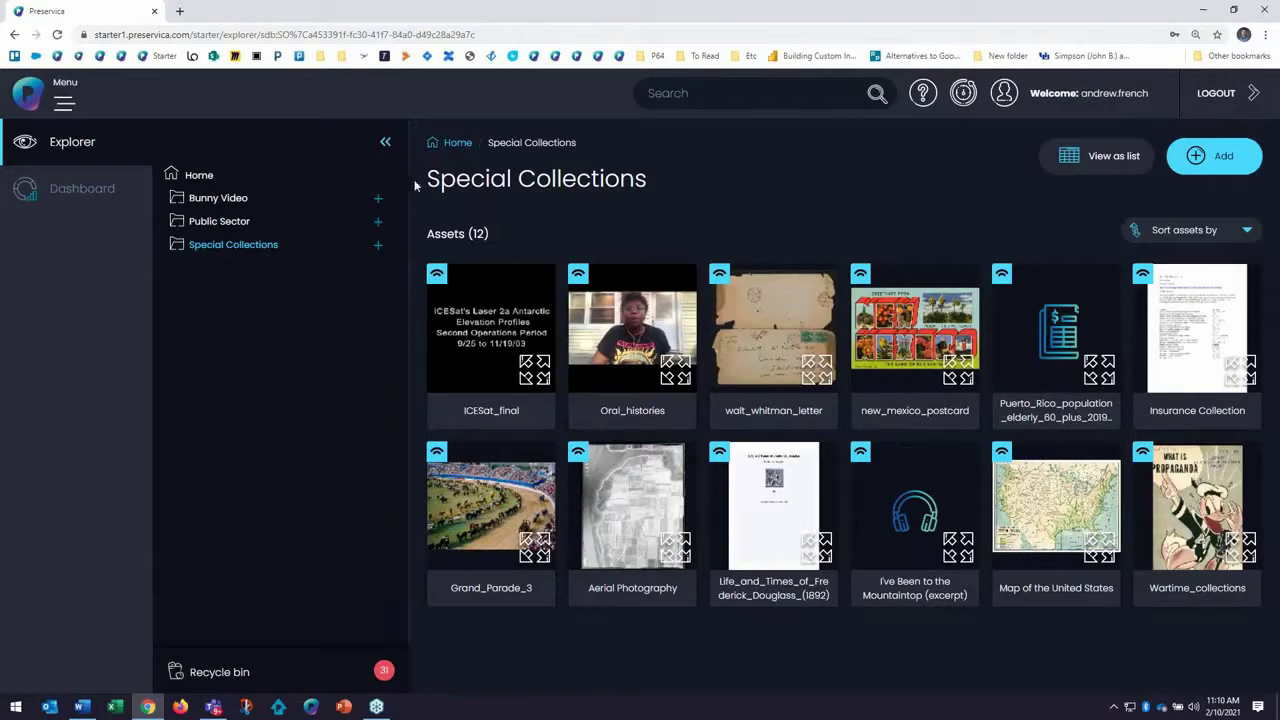
click(449, 146)
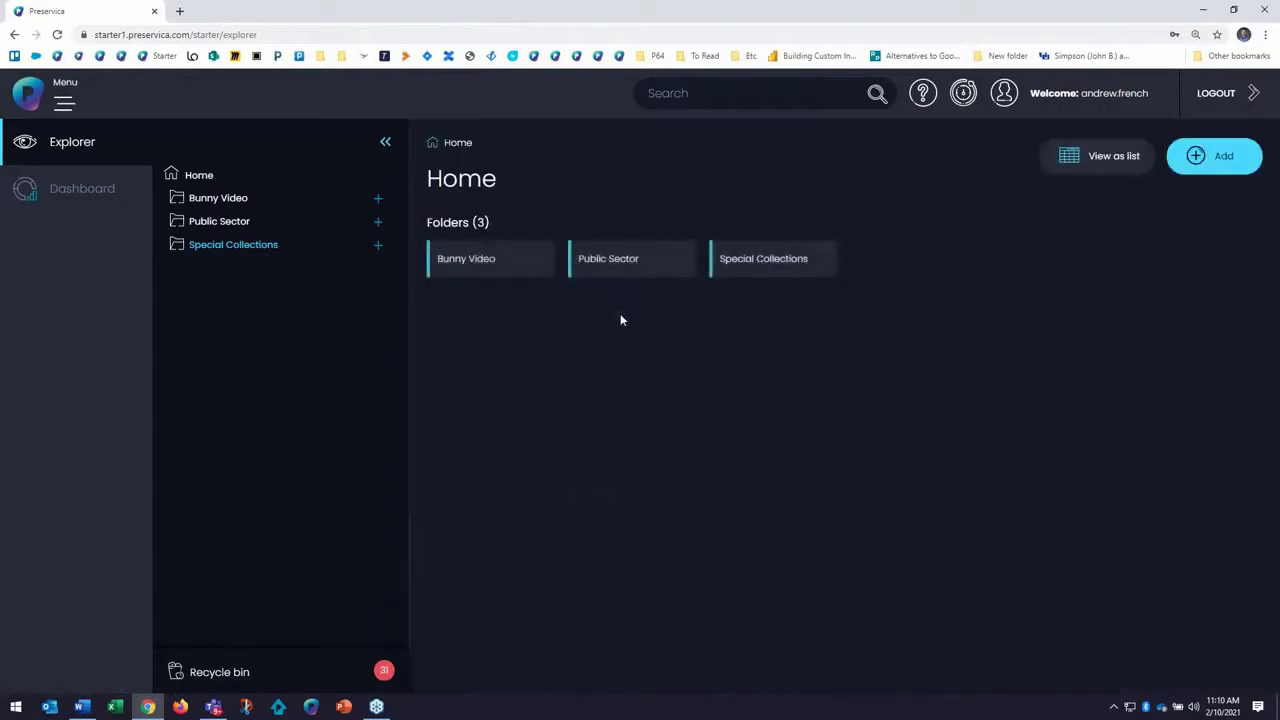
right_click(763, 261)
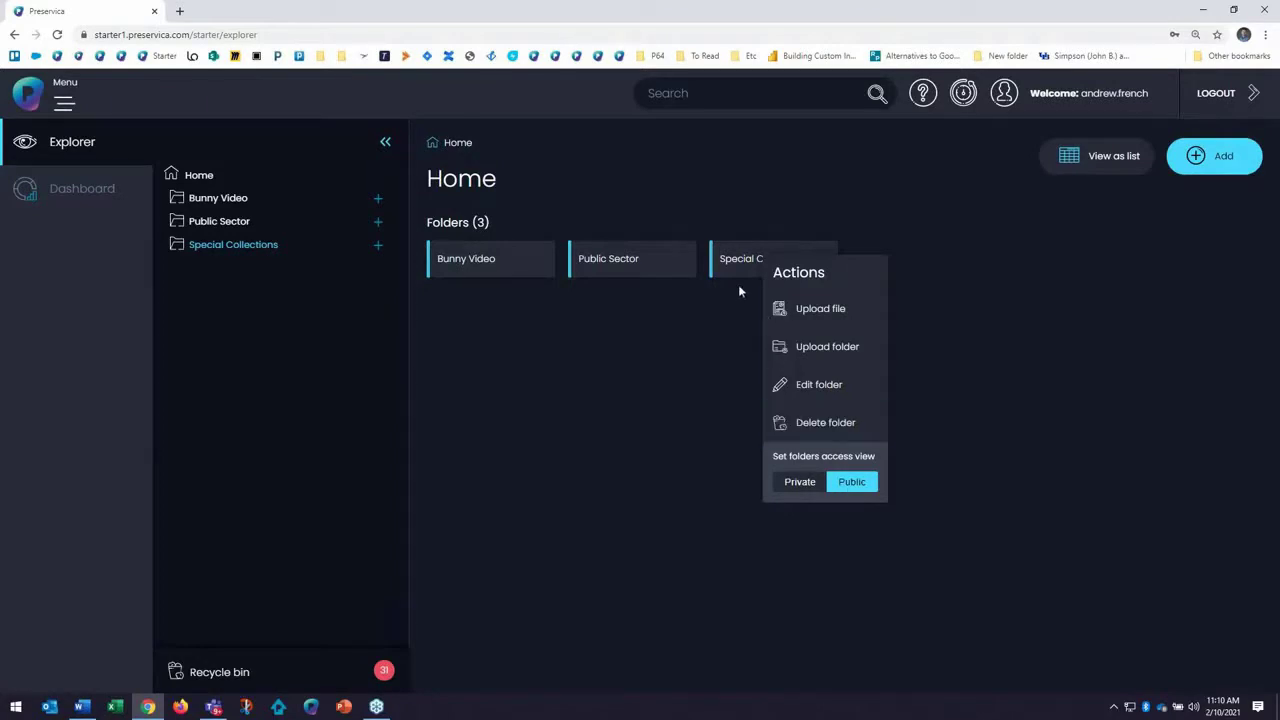
click(714, 320)
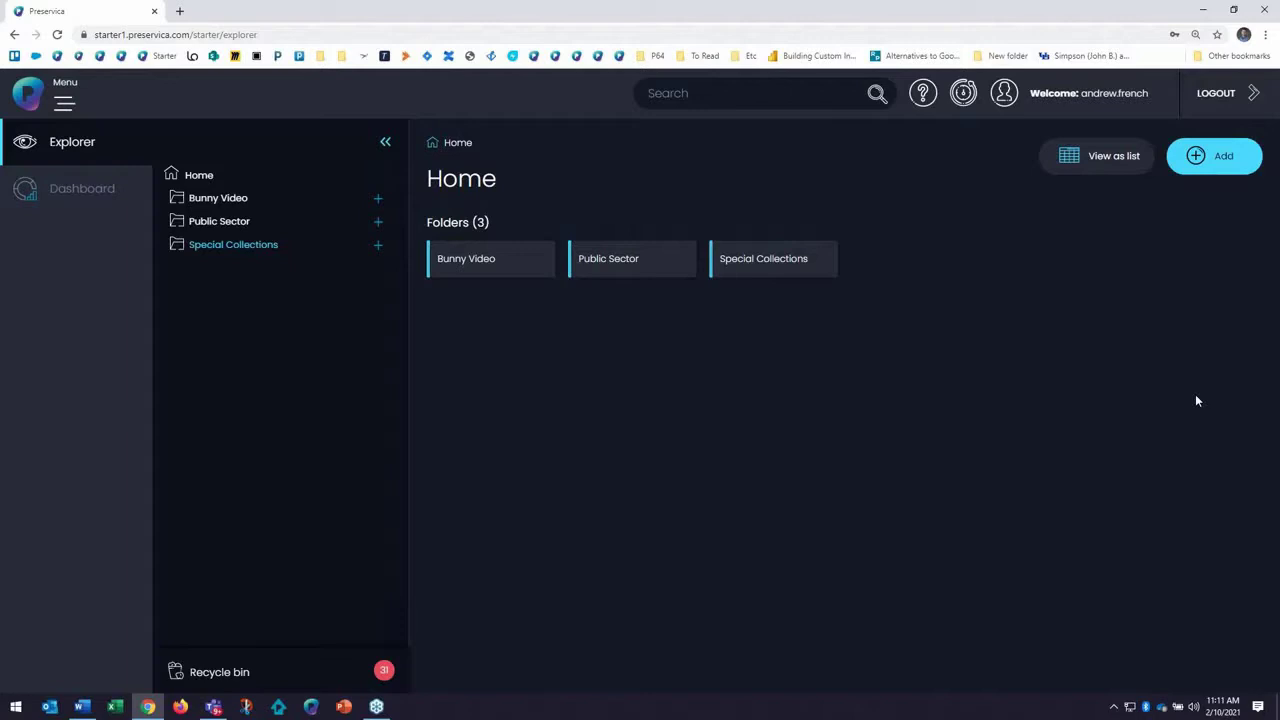
Open the public portal from the Dashboard and browse My public assets to the Special Collections folder
click(75, 189)
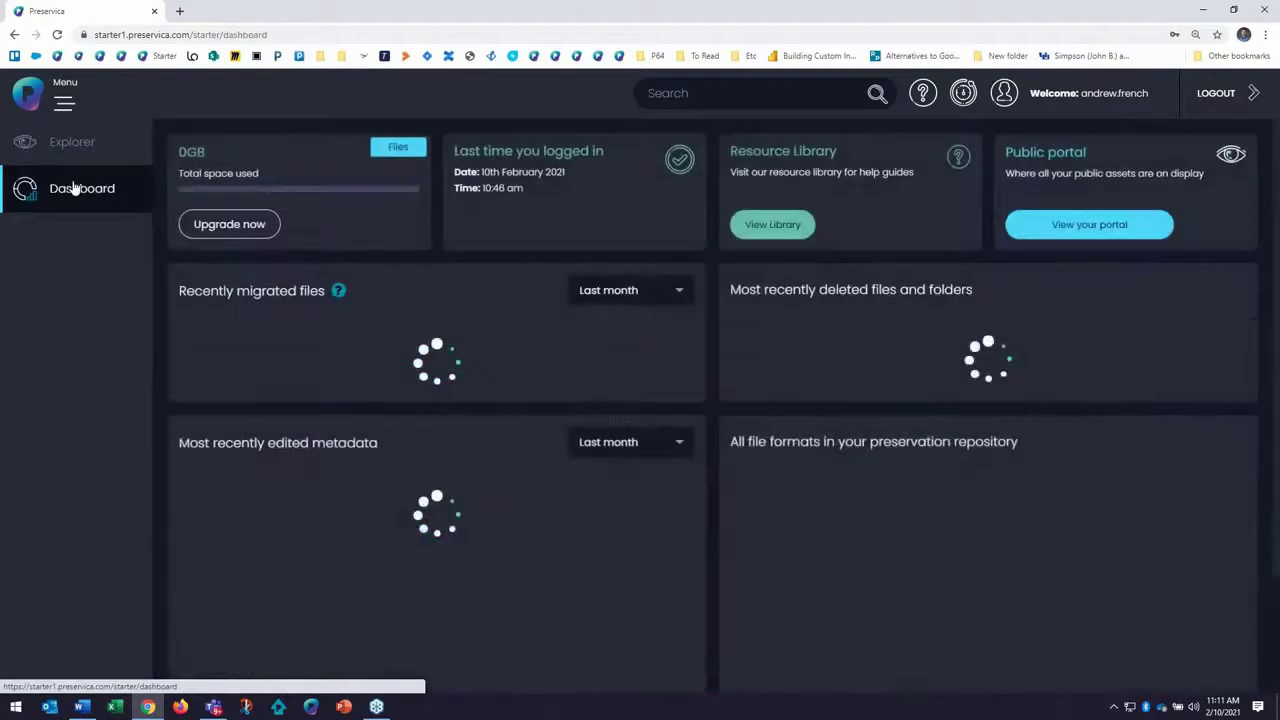
click(1067, 226)
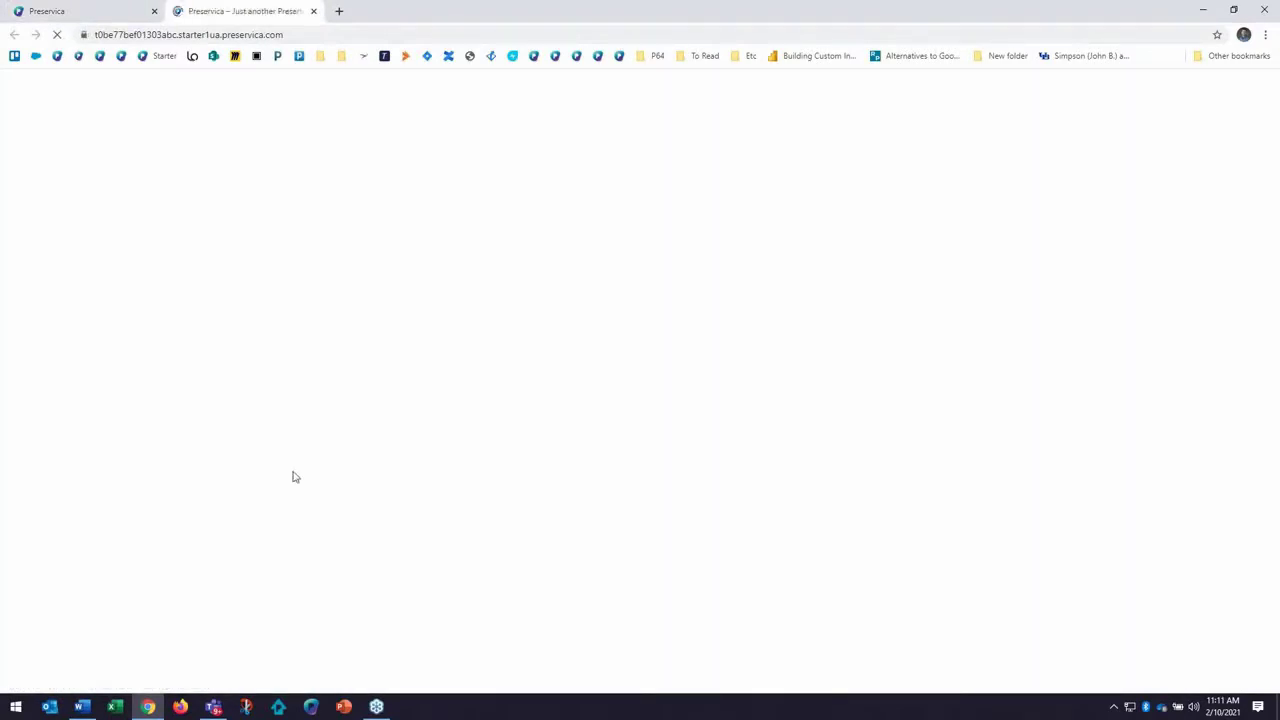
scroll(451, 486, down, 1)
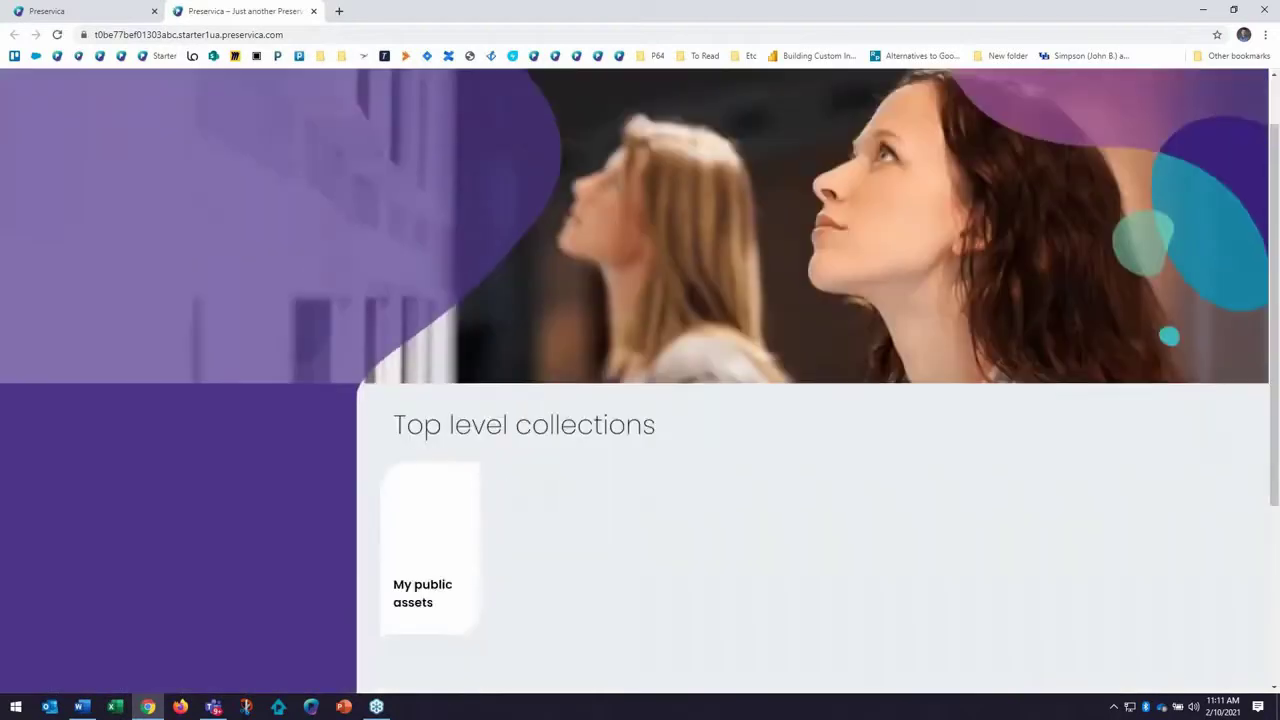
scroll(425, 477, down, 1)
click(425, 477)
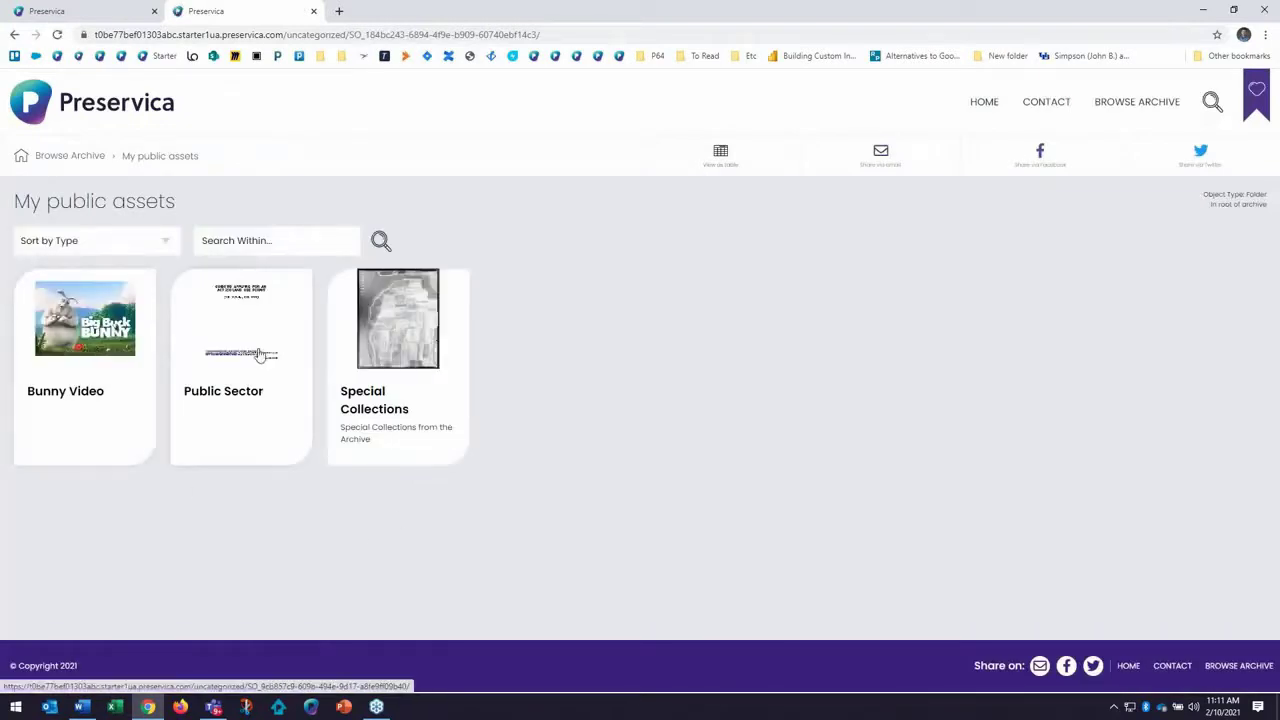
click(408, 341)
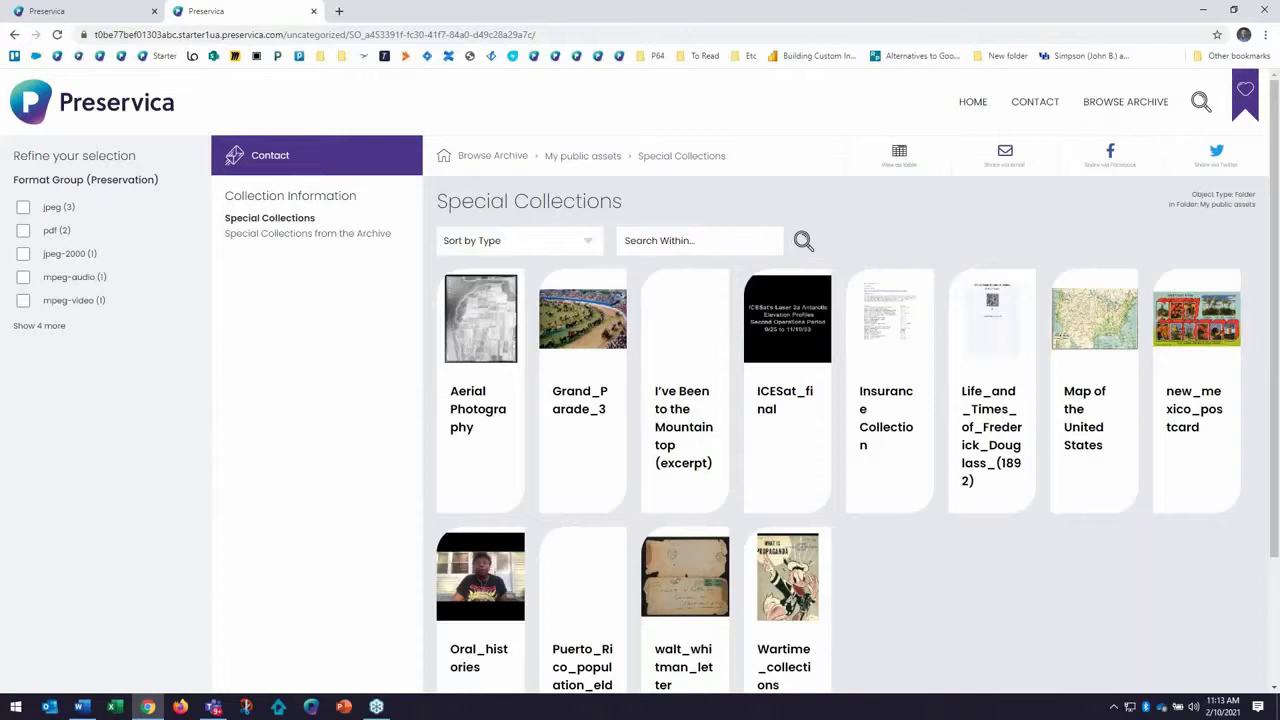
Return to Explorer in Starter and upload potw2001a.jpg from the desktop into Home
click(110, 16)
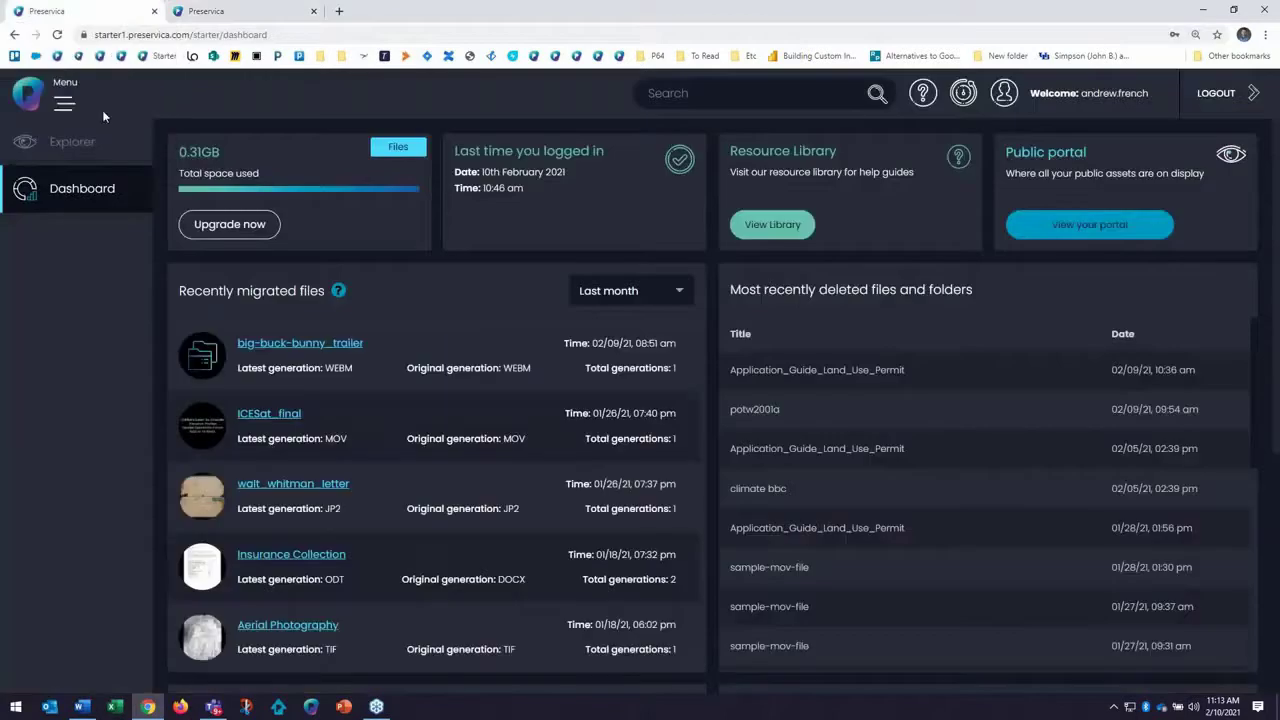
click(90, 145)
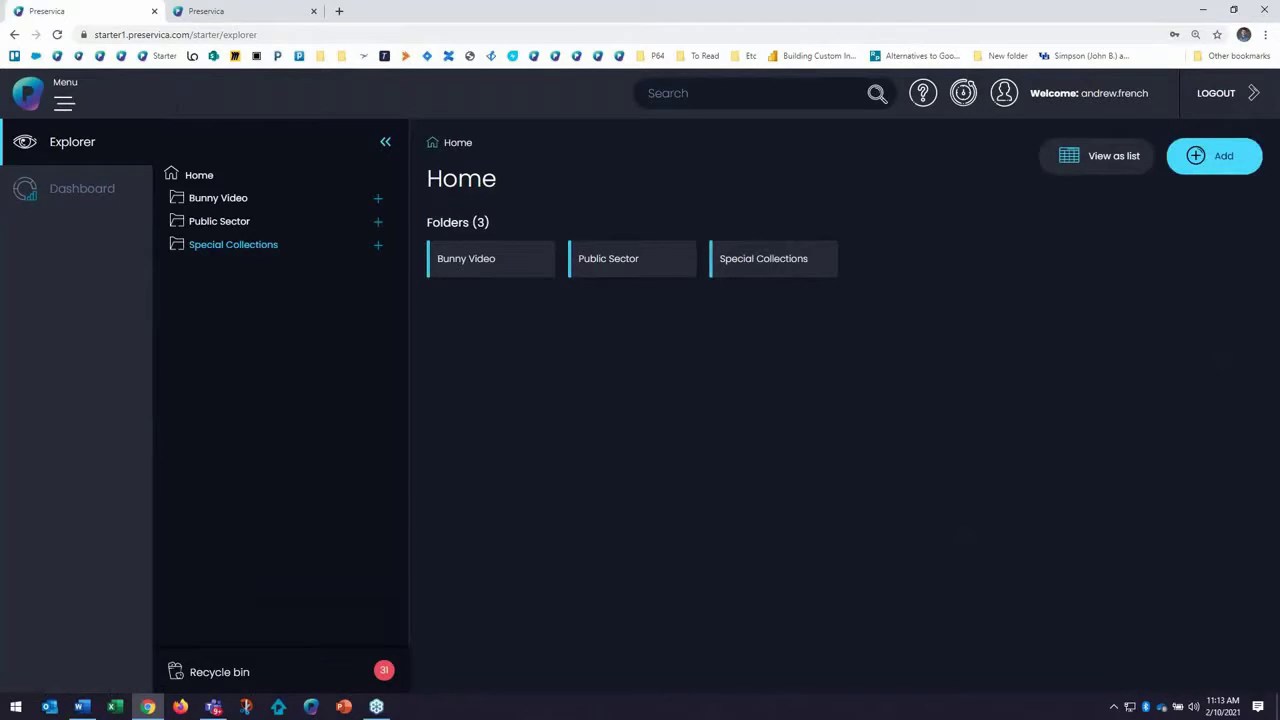
double_click(525, 12)
drag(601, 46, 627, 42)
drag(24, 228, 714, 414)
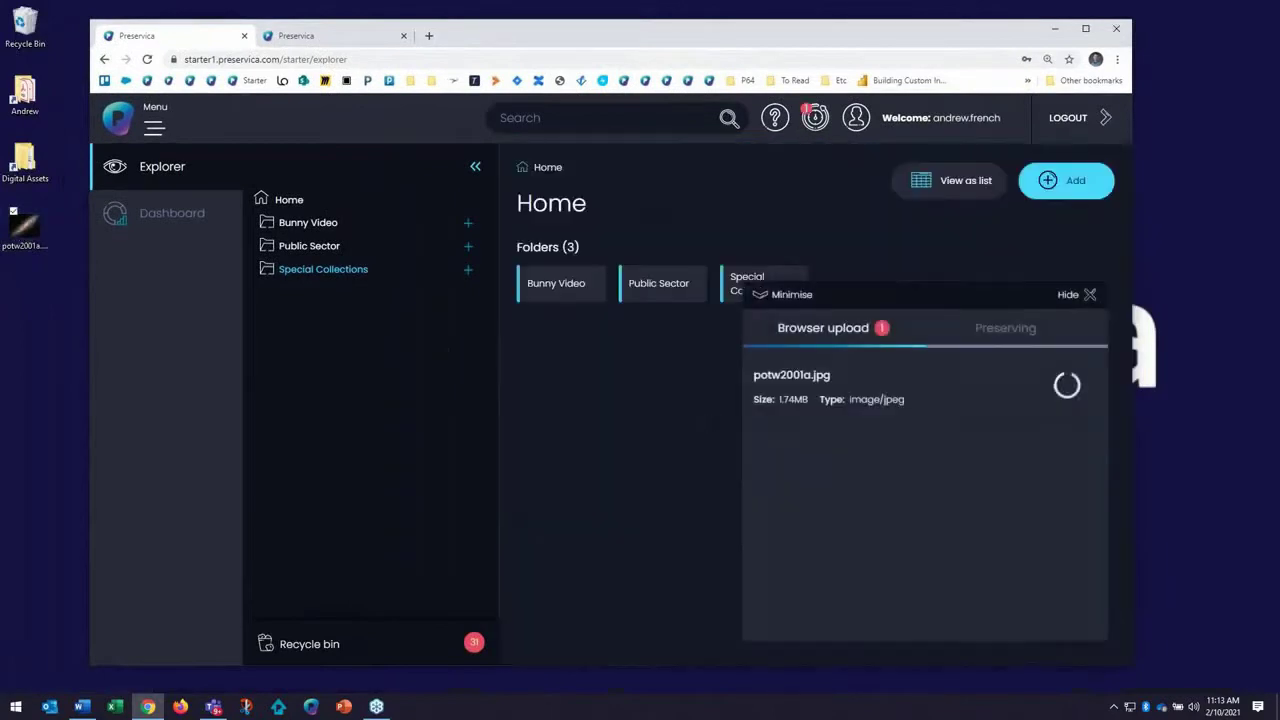
click(1086, 28)
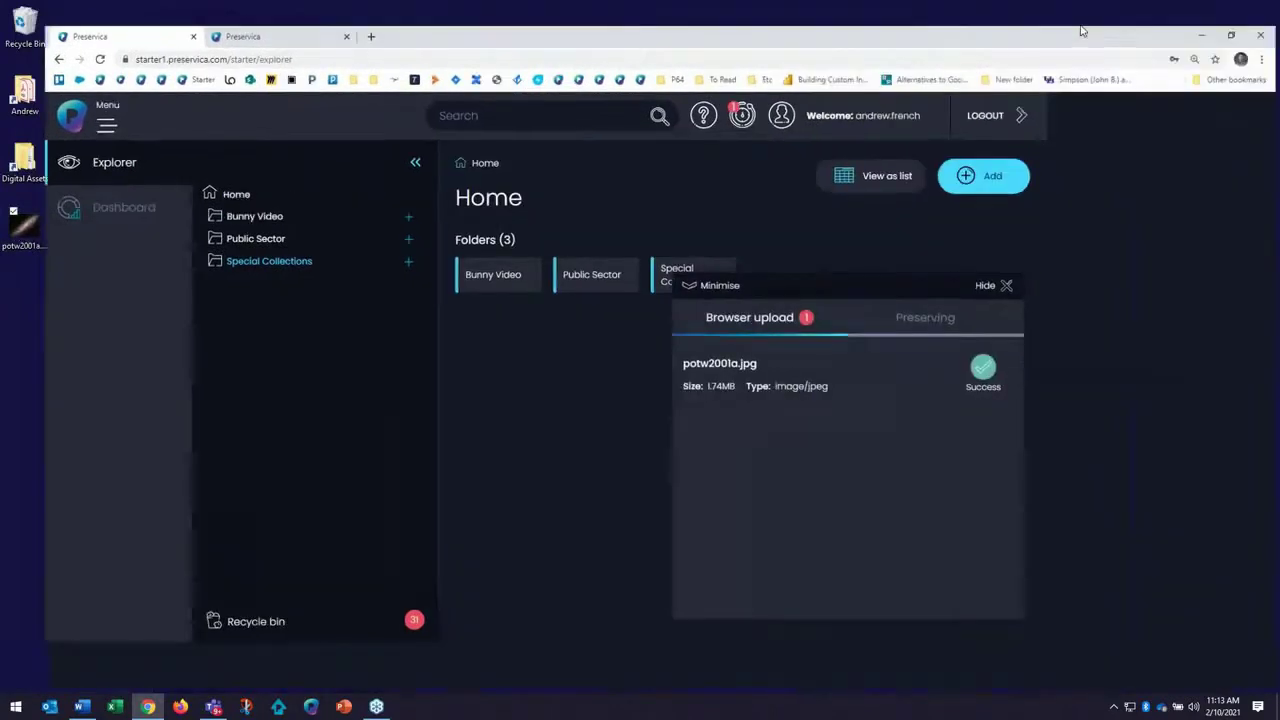
Check the preserving progress of the potw2001a upload, and reload the Starter site to view the asset's details
click(1132, 360)
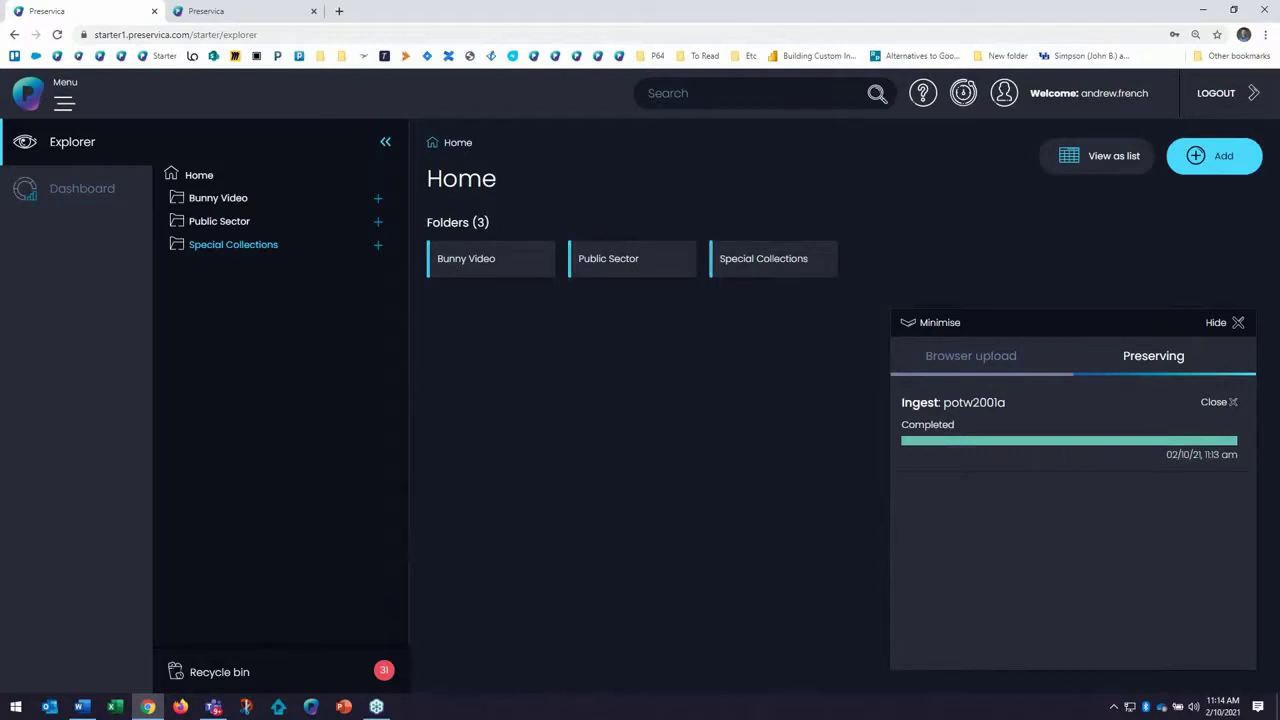
click(1225, 326)
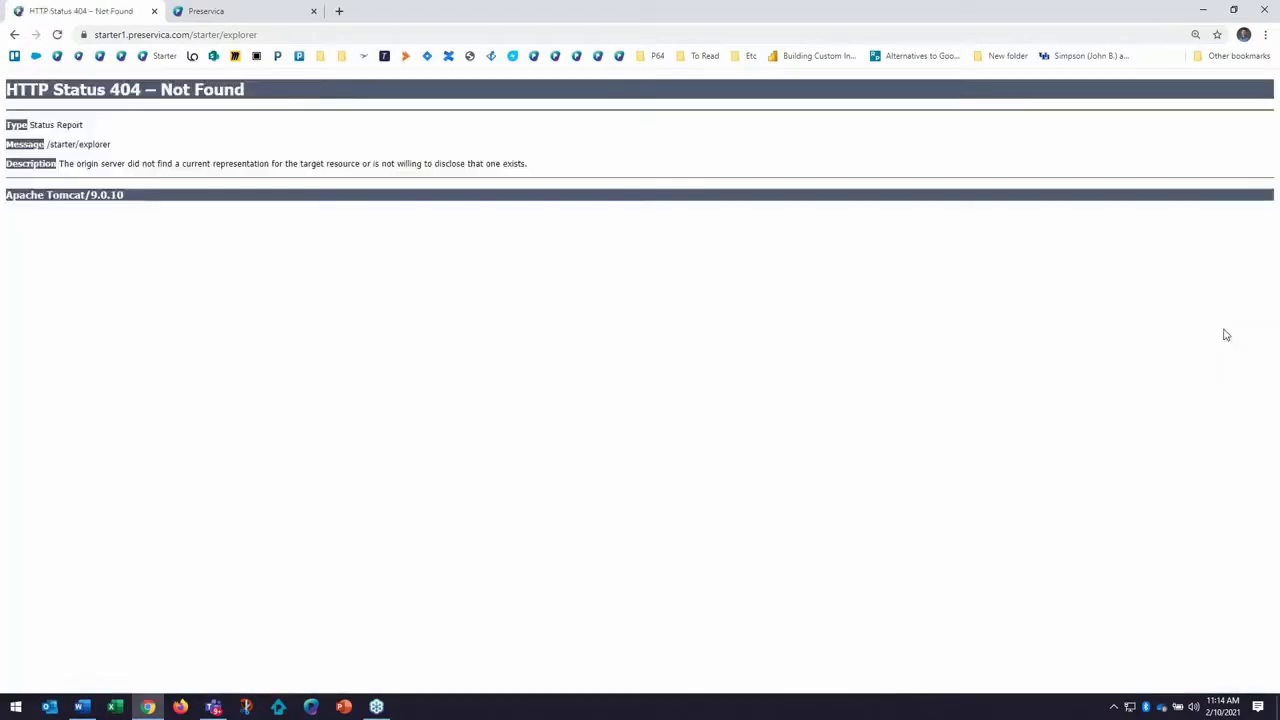
click(170, 60)
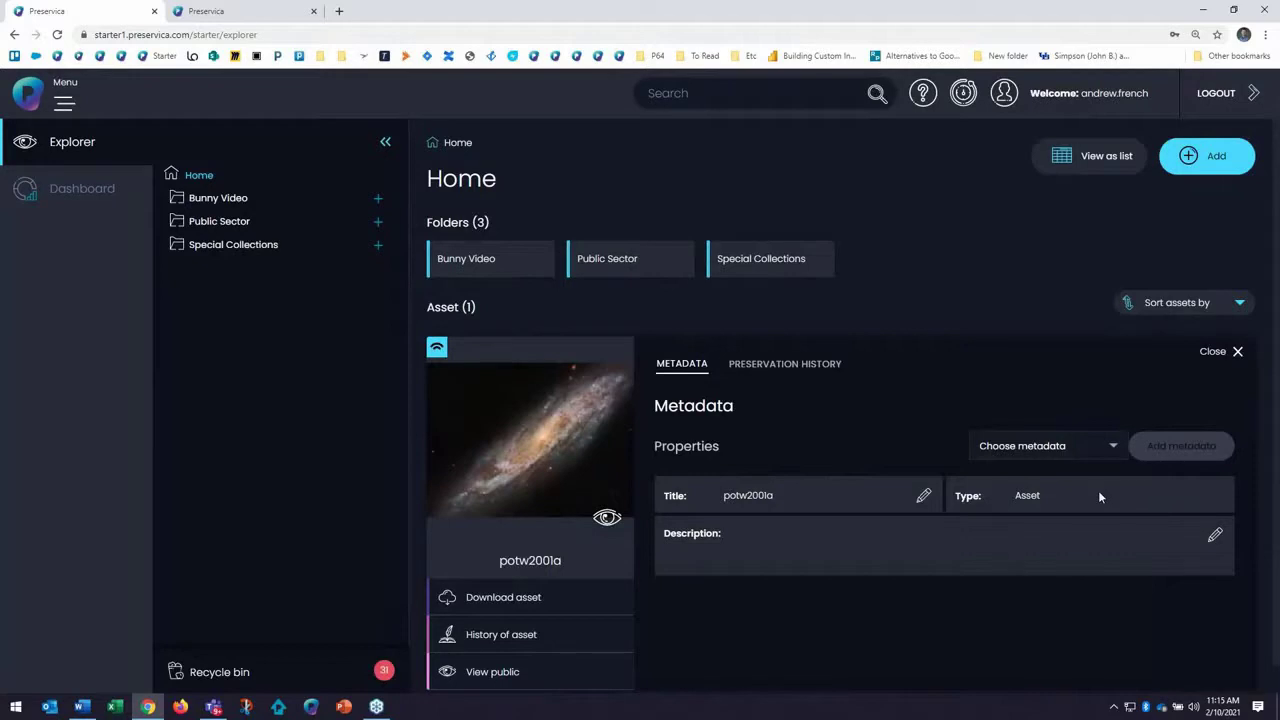
Change the potw2001a asset's title to "Galaxy NGC 2770" and close its details
key(alt+Tab)
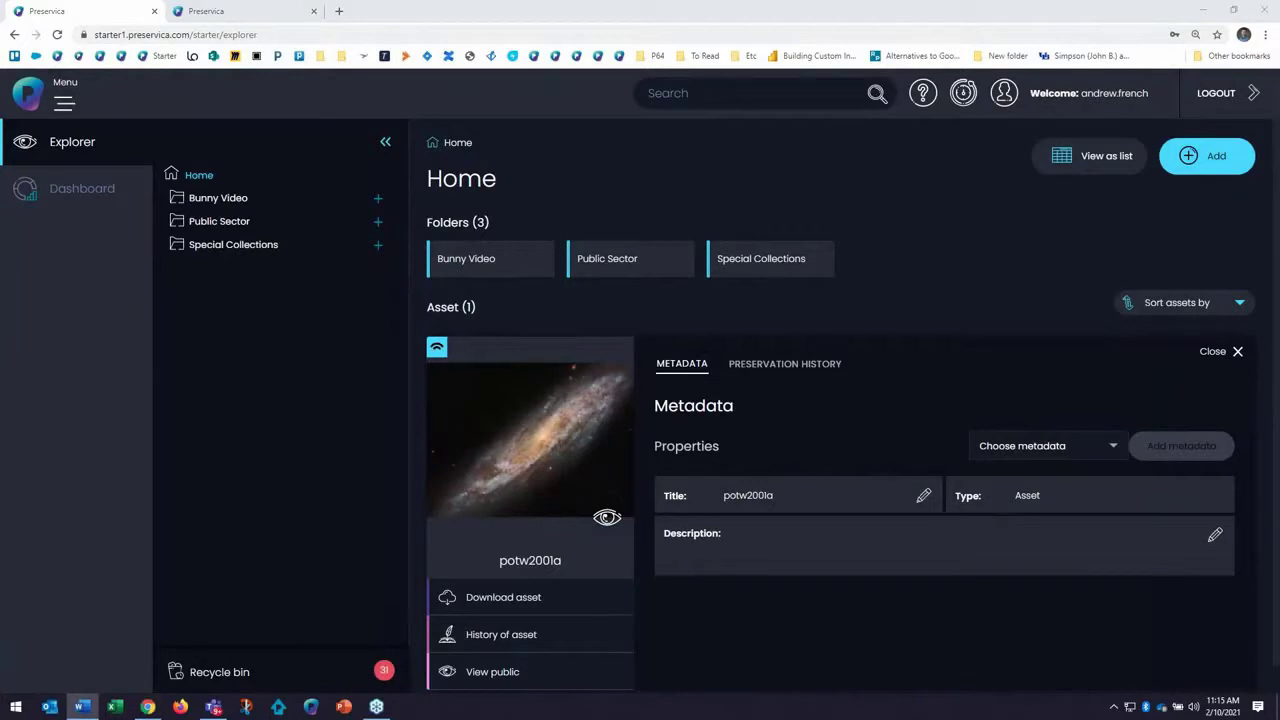
click(920, 497)
text(galaxy NGC 2770)
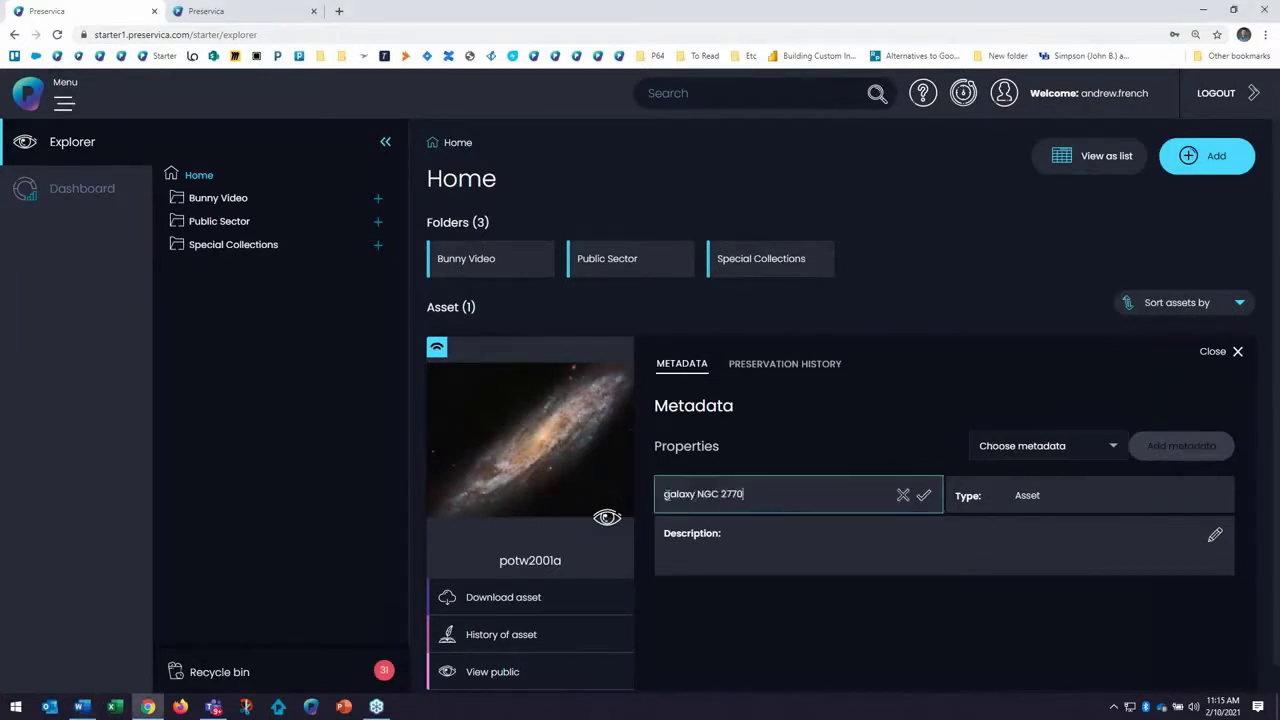
click(666, 494)
key(BackSpace)
text(G)
click(923, 494)
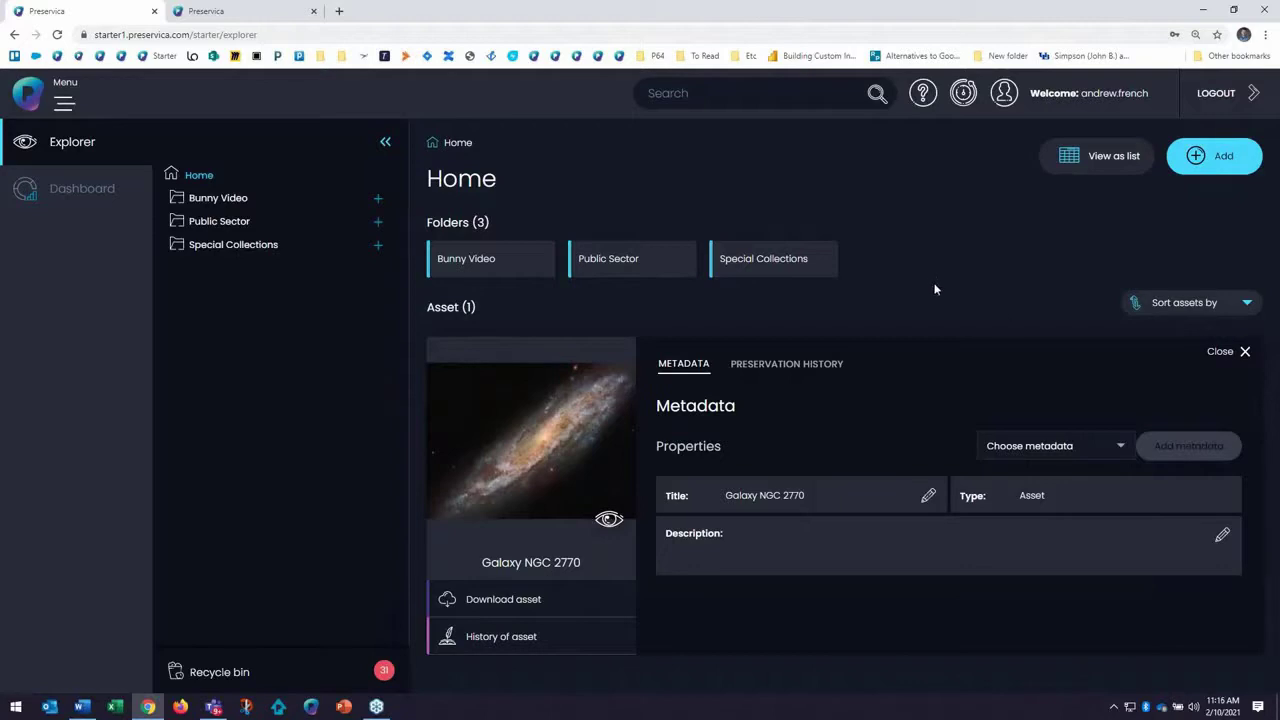
click(1220, 352)
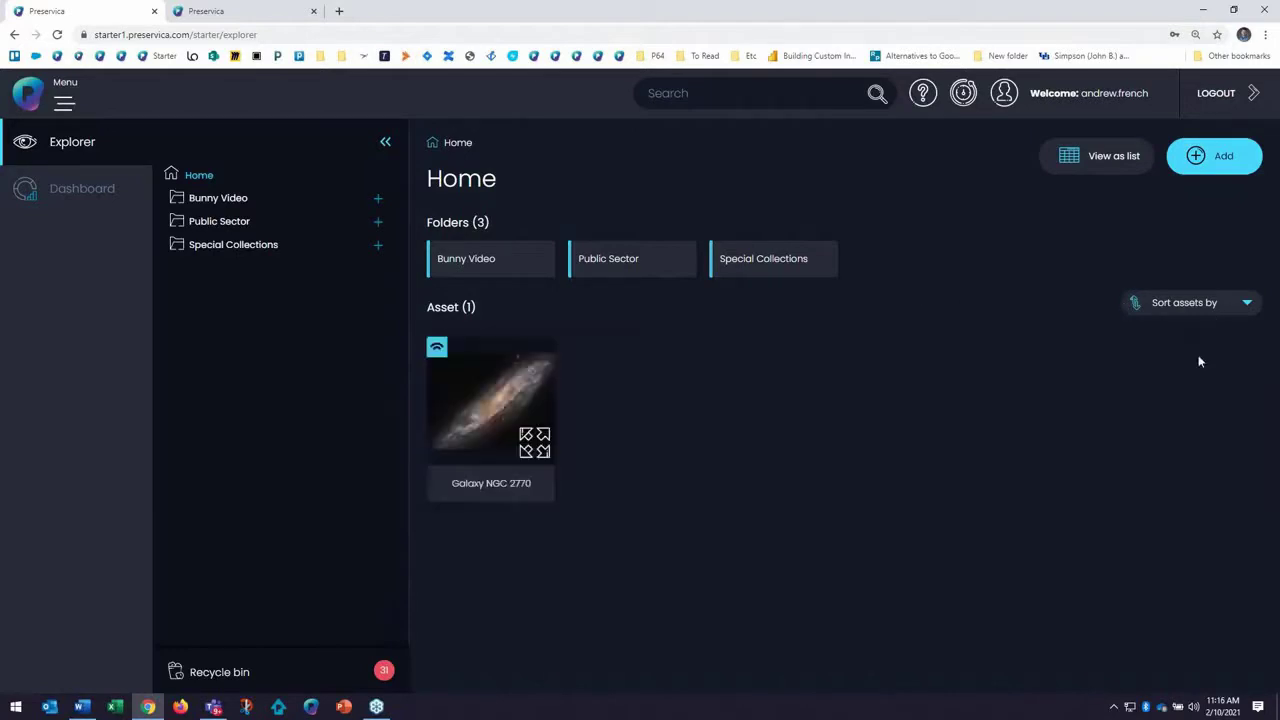
Create a new folder in Home named "Hubble Telescope Pictures", pasting in a description copied from the Word document
click(1199, 160)
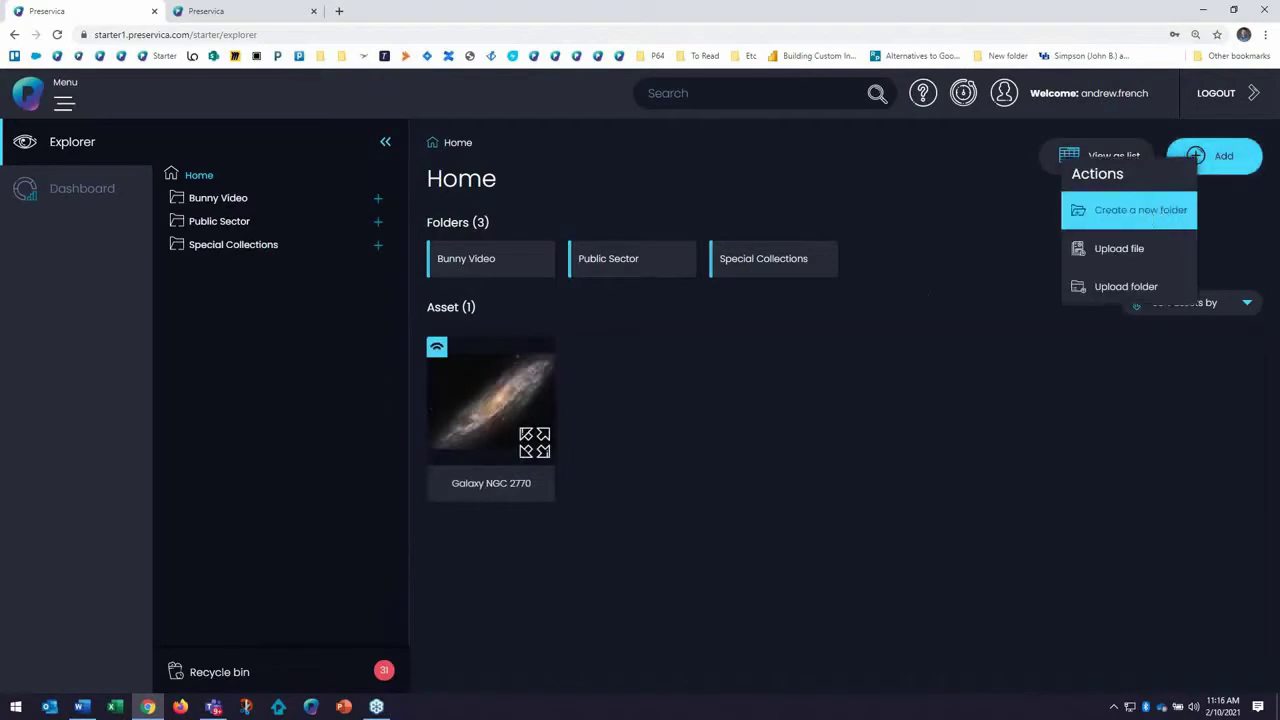
click(1147, 214)
text(Hubble)
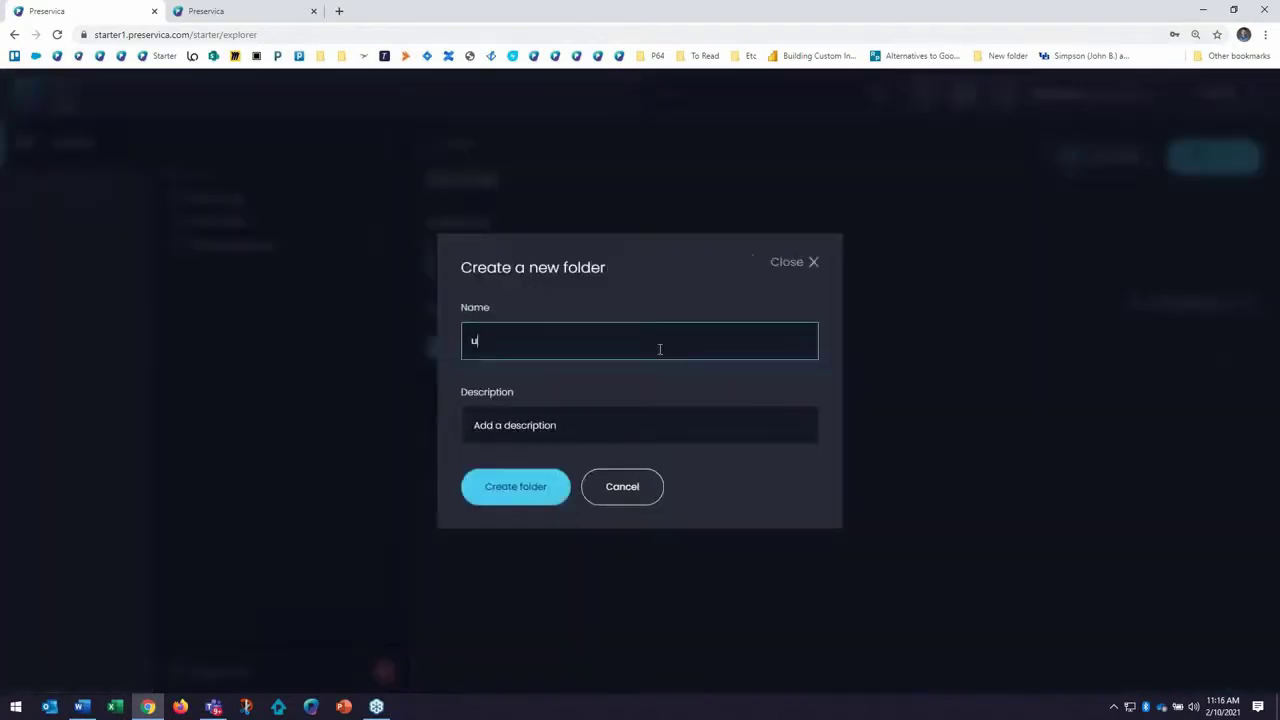
text( T)
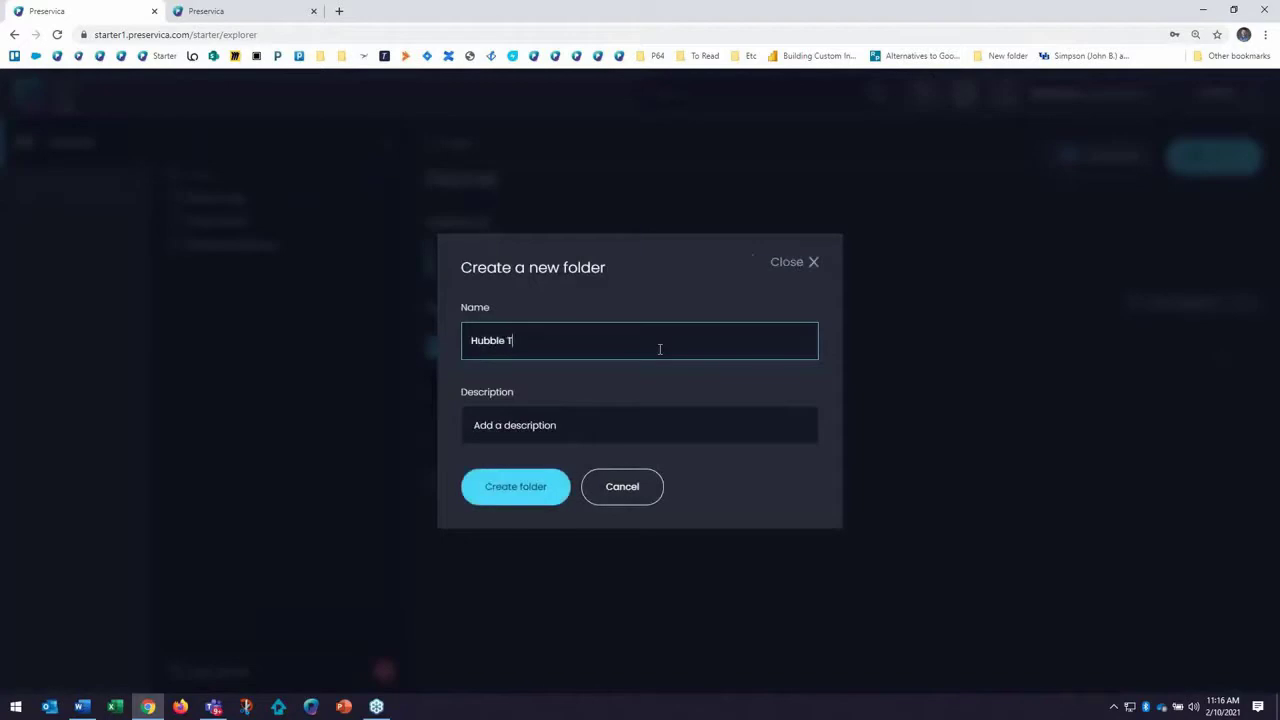
text(elescope Pictures)
key(alt+Tab)
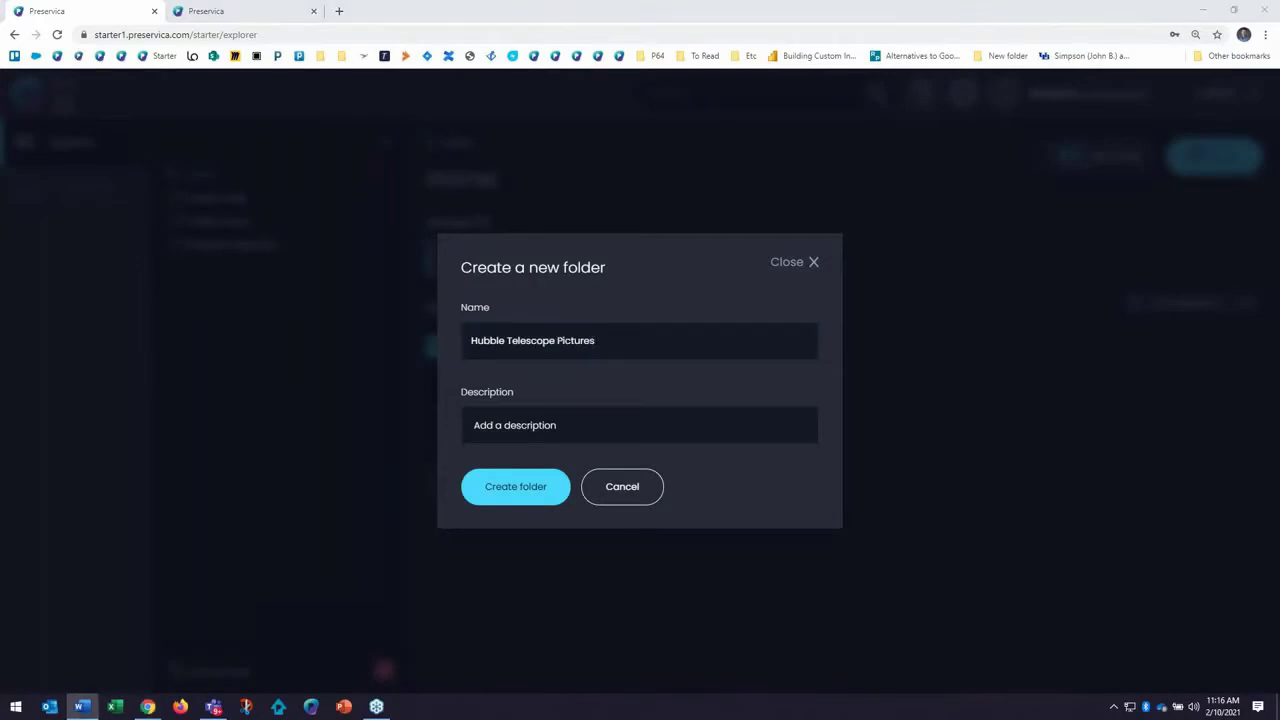
click(690, 428)
key(ctrl+v)
click(500, 488)
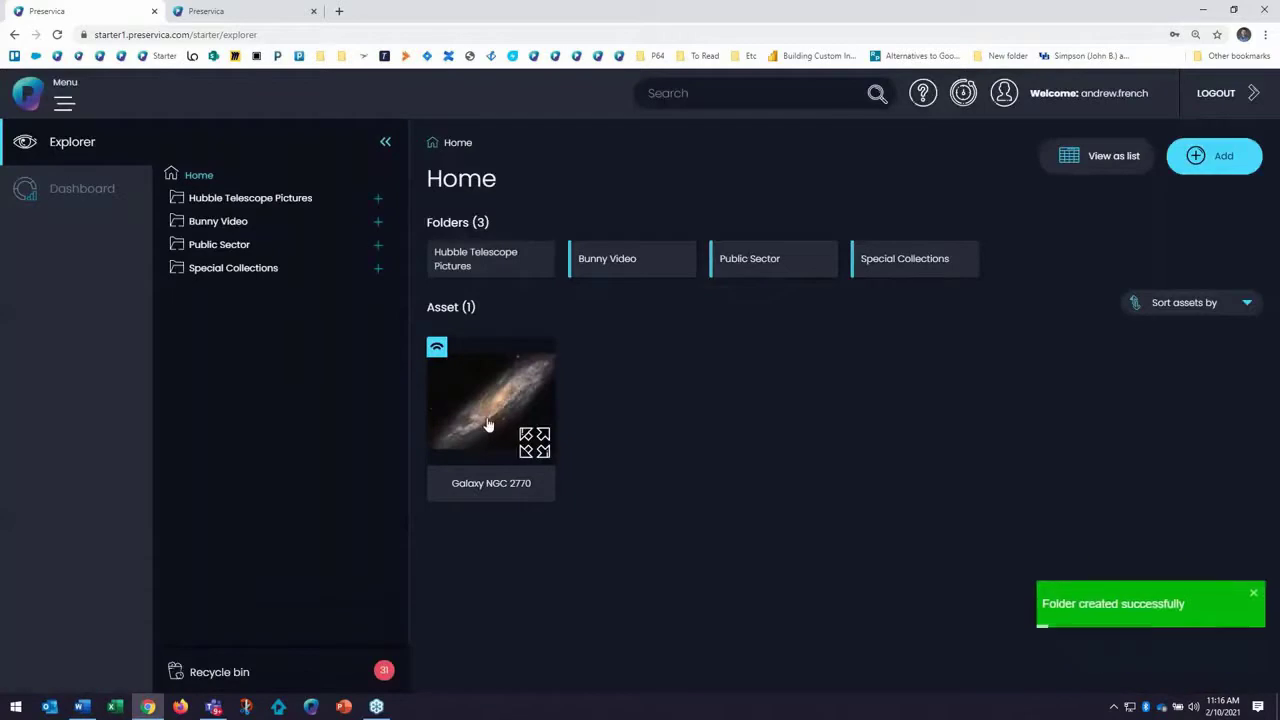
Move the Galaxy NGC 2770 asset into the Hubble Telescope Pictures folder and switch to the public portal
drag(488, 424, 473, 257)
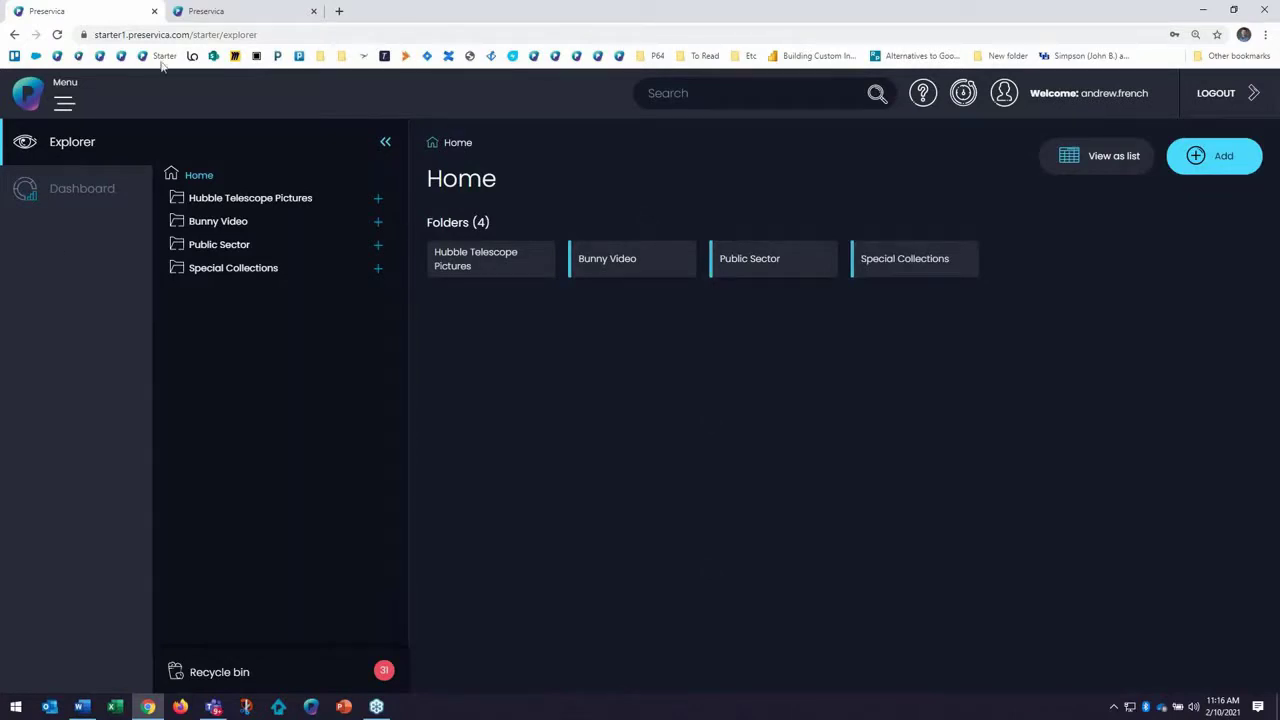
click(239, 13)
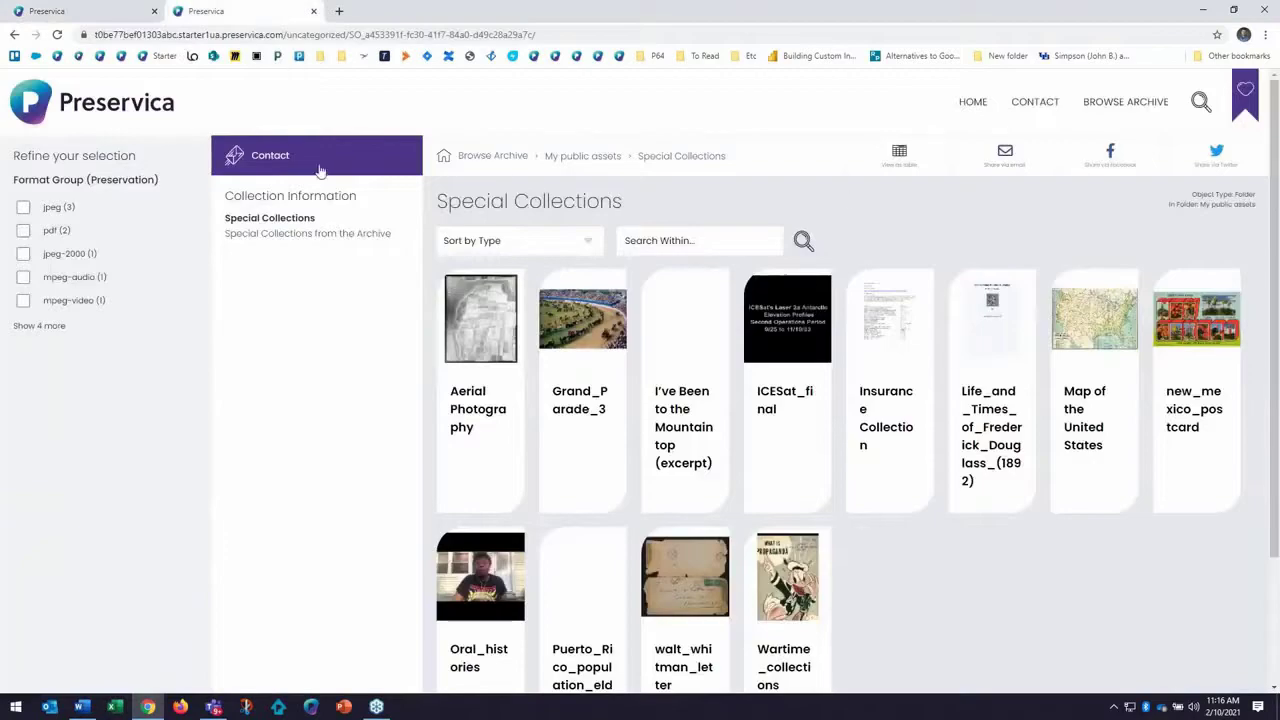
Go up to the My public assets folder in the public portal and show its sorting options
click(577, 162)
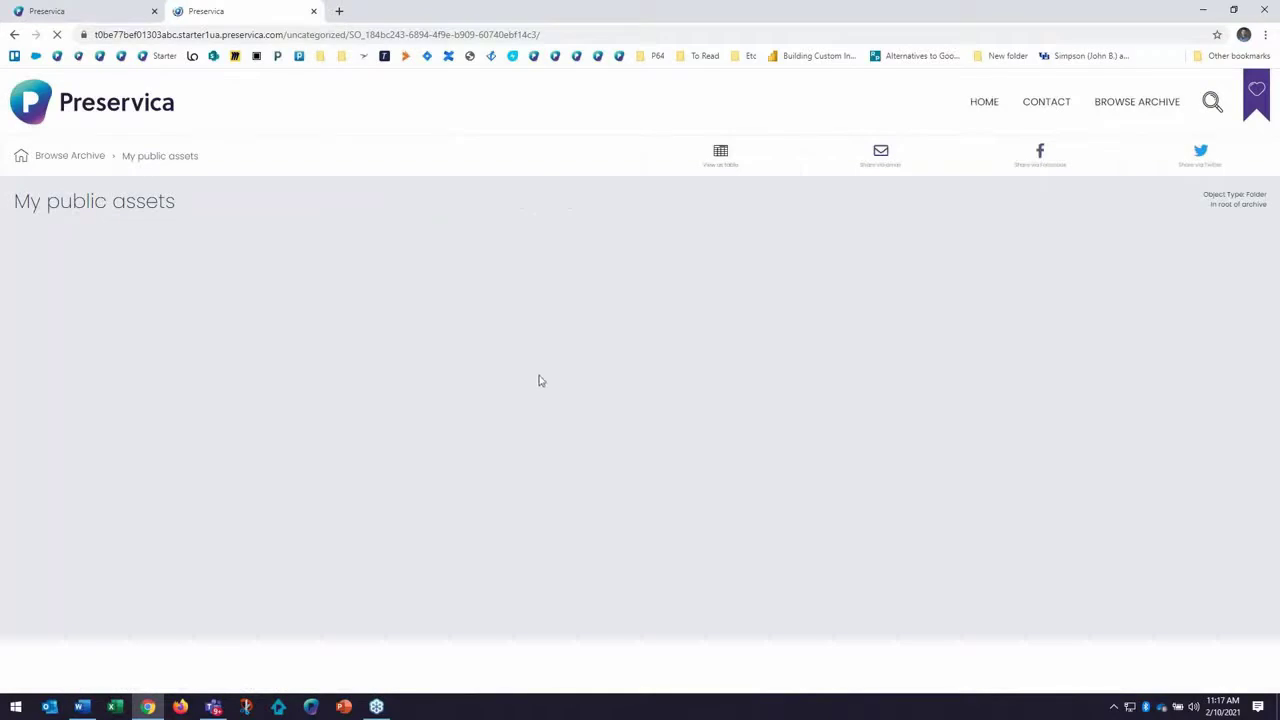
click(80, 240)
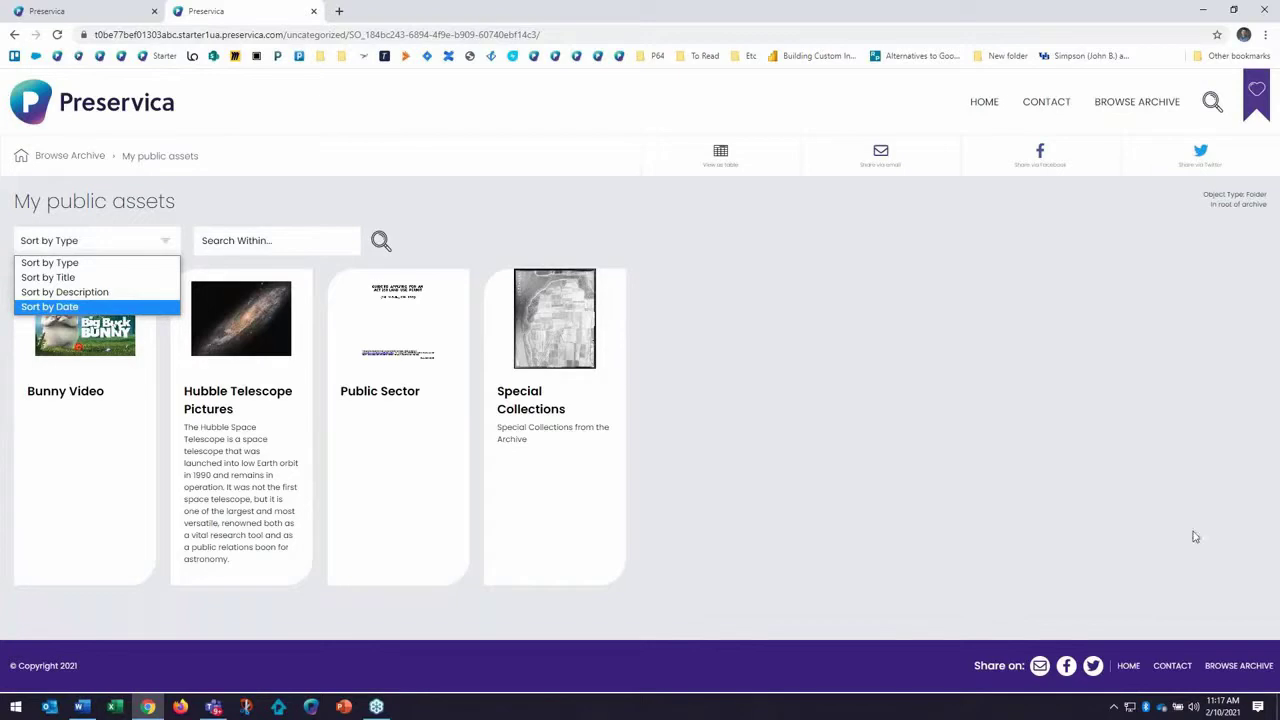
Switch back to the Starter explorer and open the metadata of the big-buck-bunny_trailer asset in the Bunny Video folder
click(87, 14)
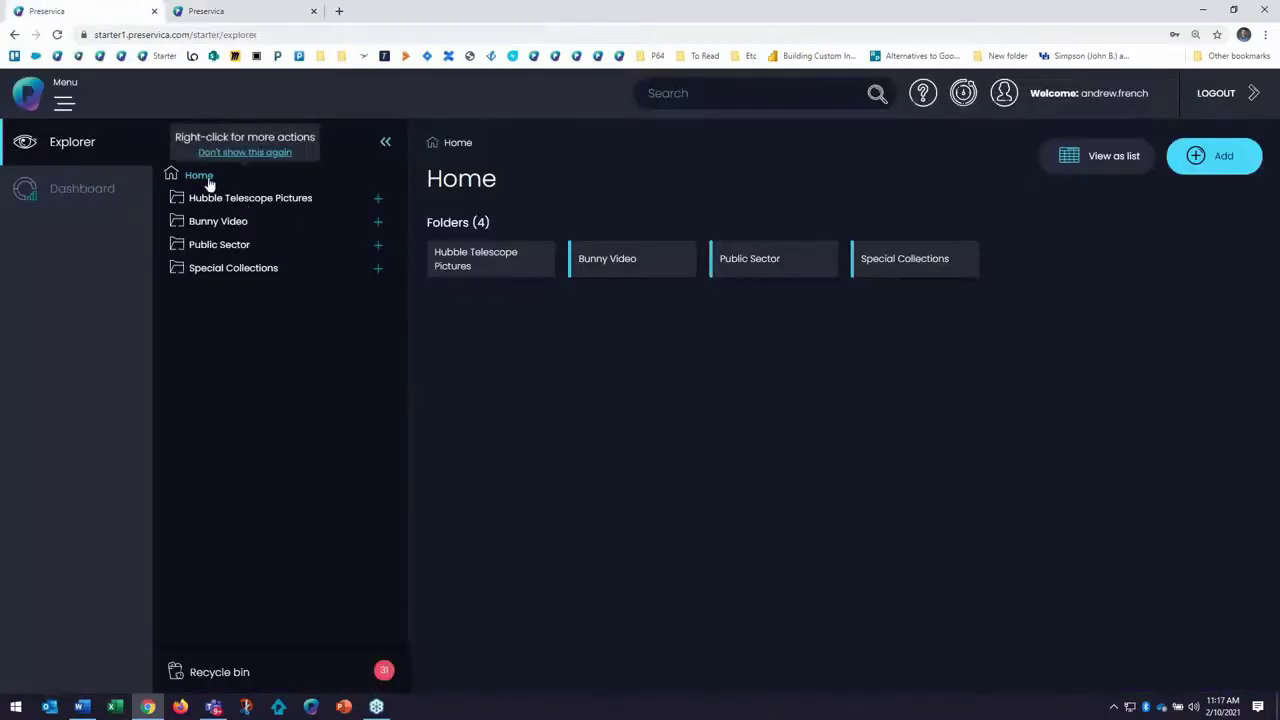
click(614, 268)
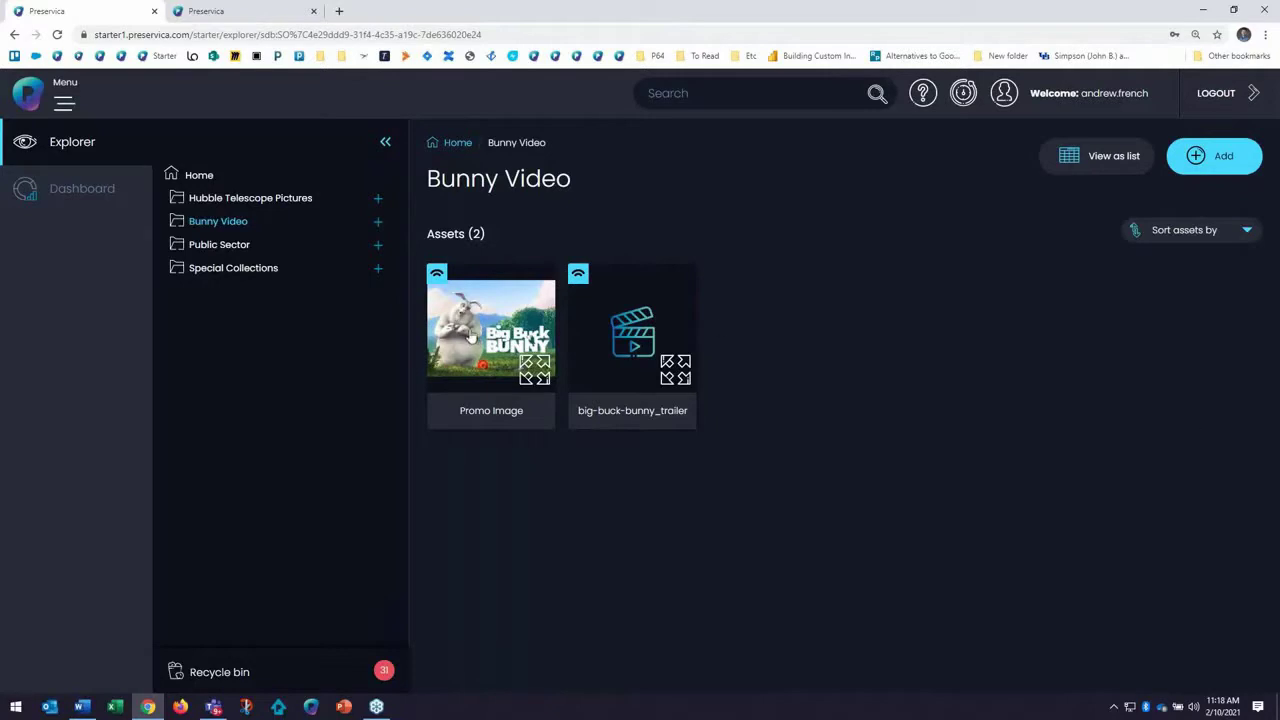
click(613, 331)
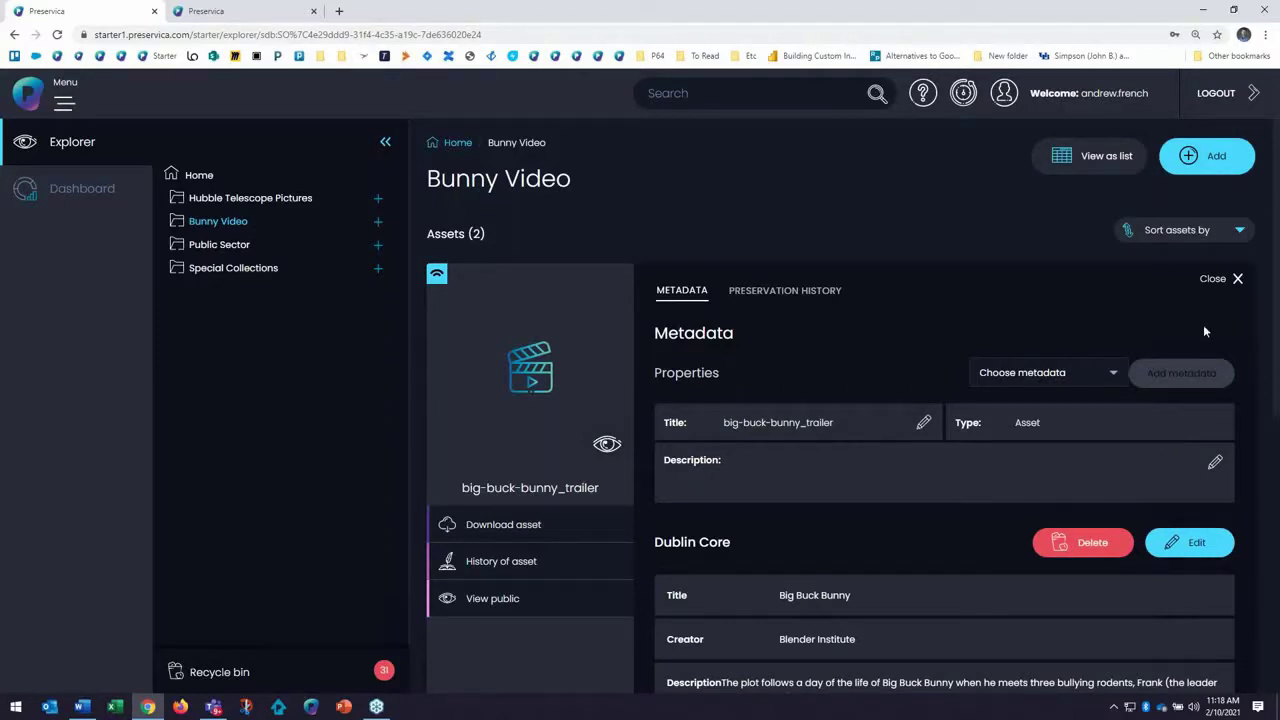
Open the bookmarked Starter public access showcase page
click(652, 55)
click(649, 78)
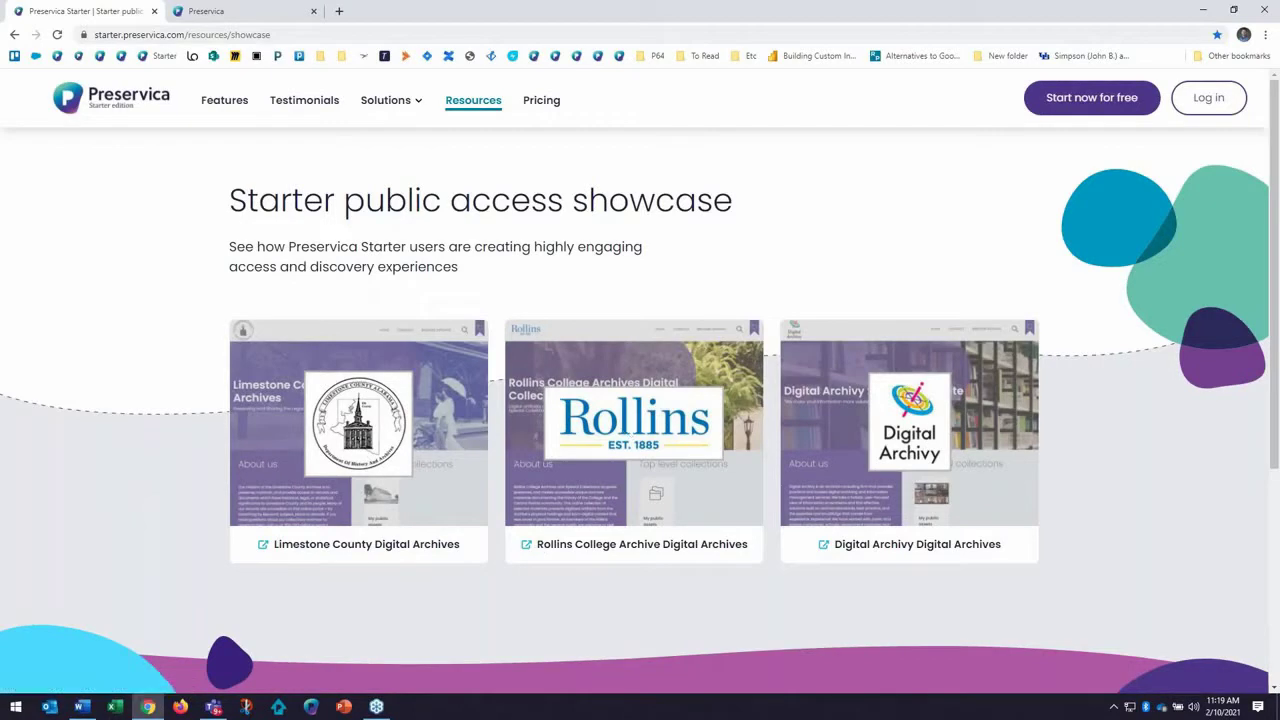
Switch to the training slideshow and advance to the "Try this!" slide
click(518, 444)
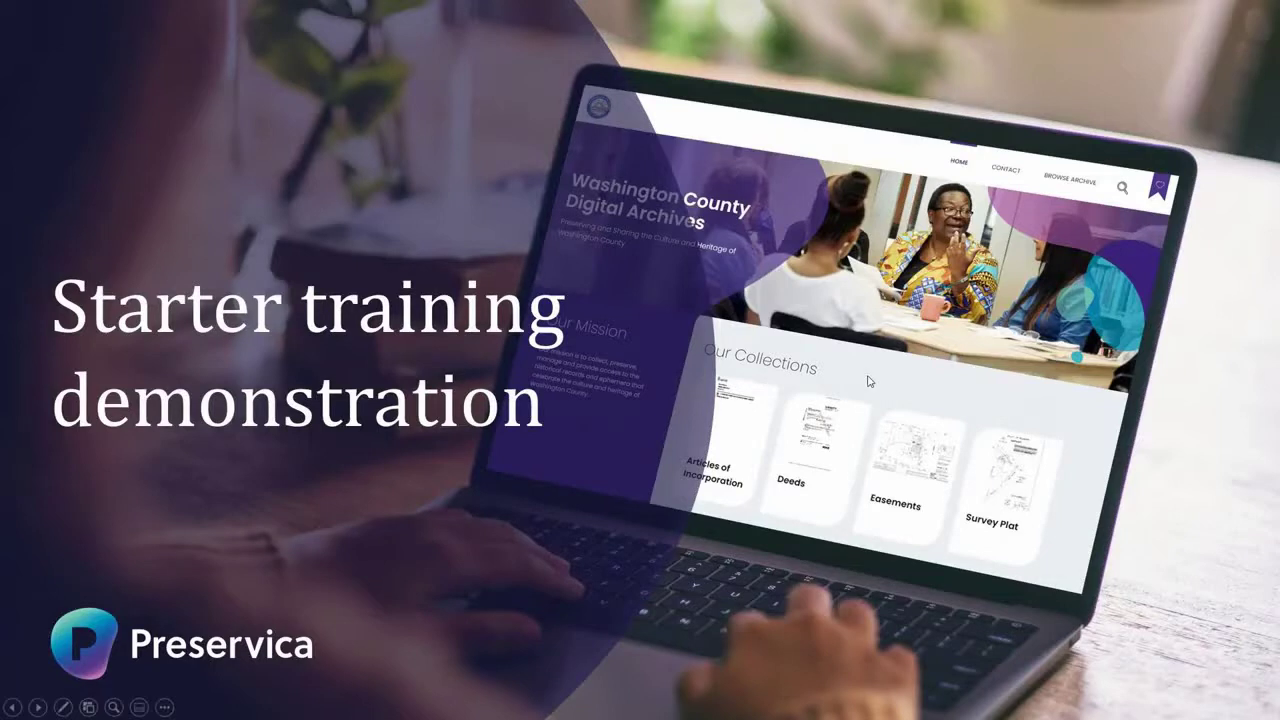
key(Right)
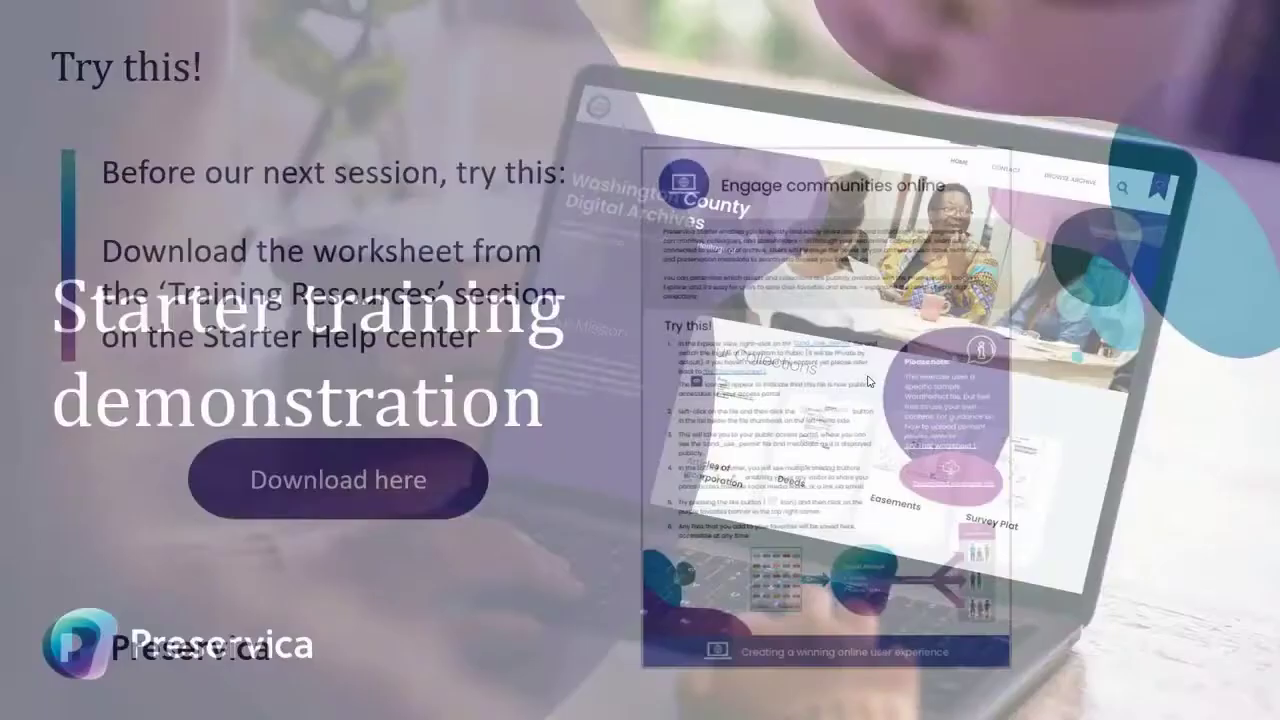